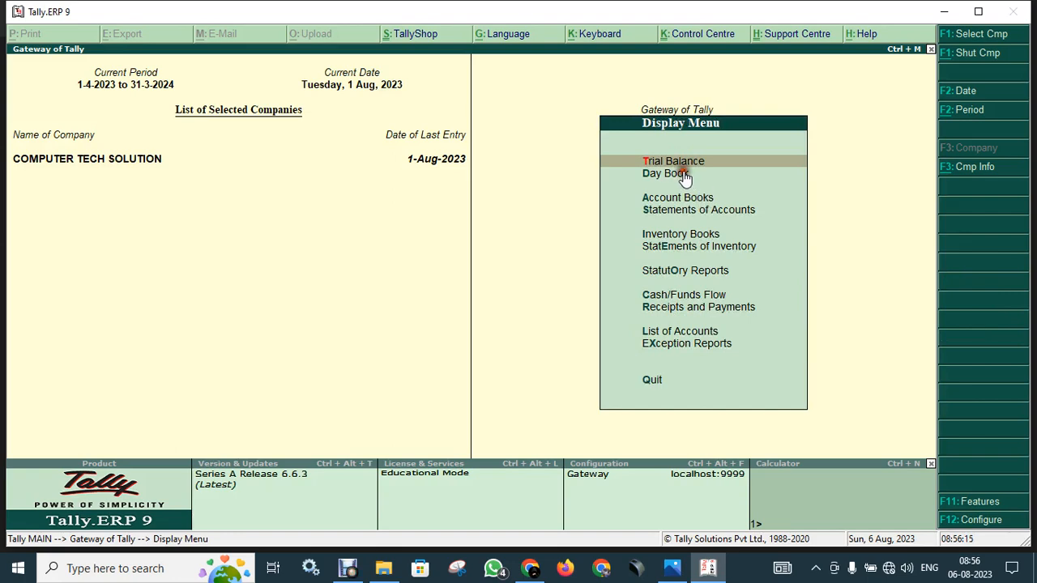
Review the Day Book's five vouchers dated 1-Aug-2023, then go back to the Gateway of Tally.
click(683, 173)
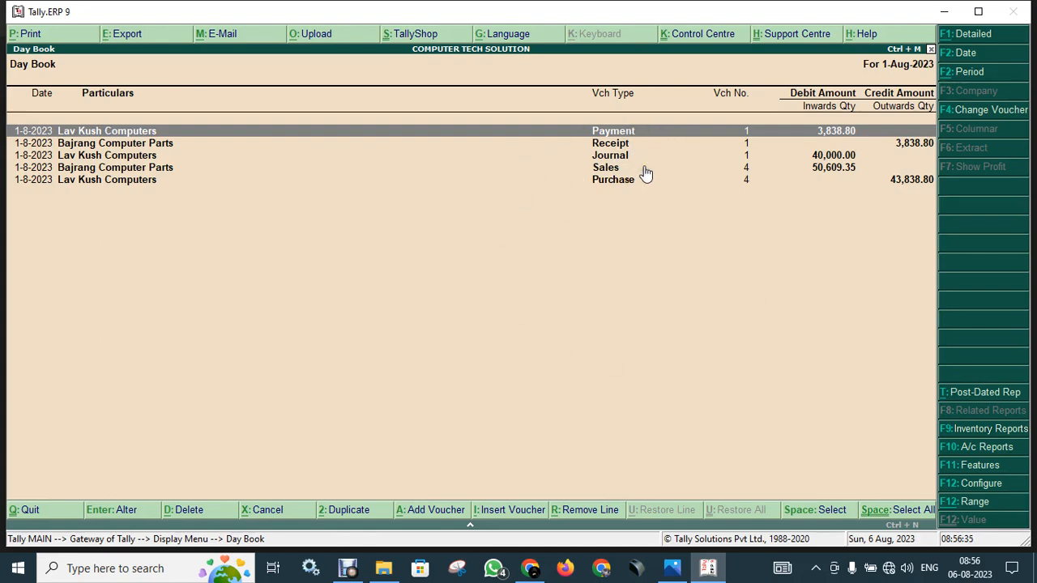
key(Escape)
key(Escape)
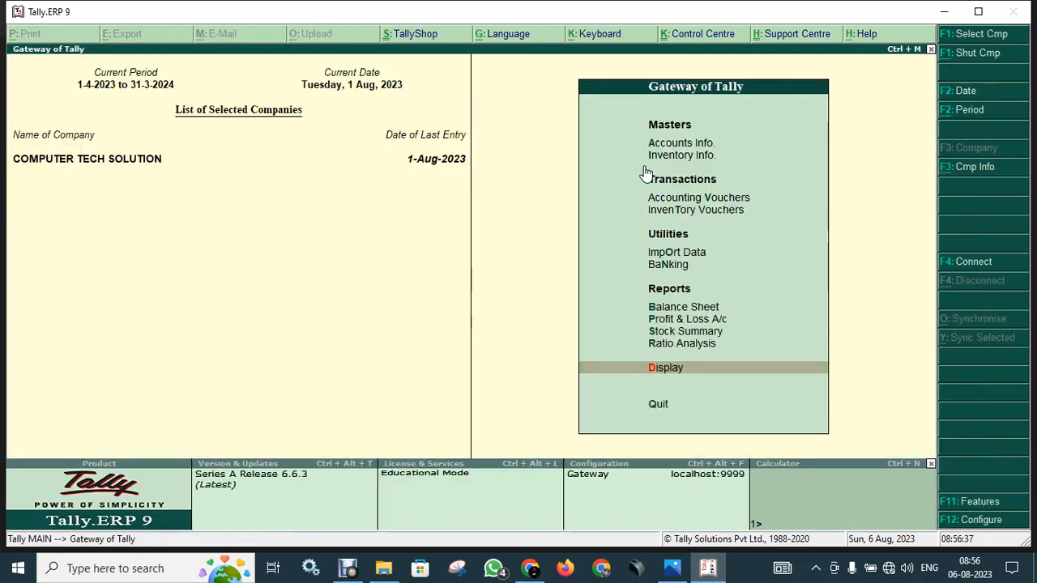
key(Up)
key(Up)
key(Up)
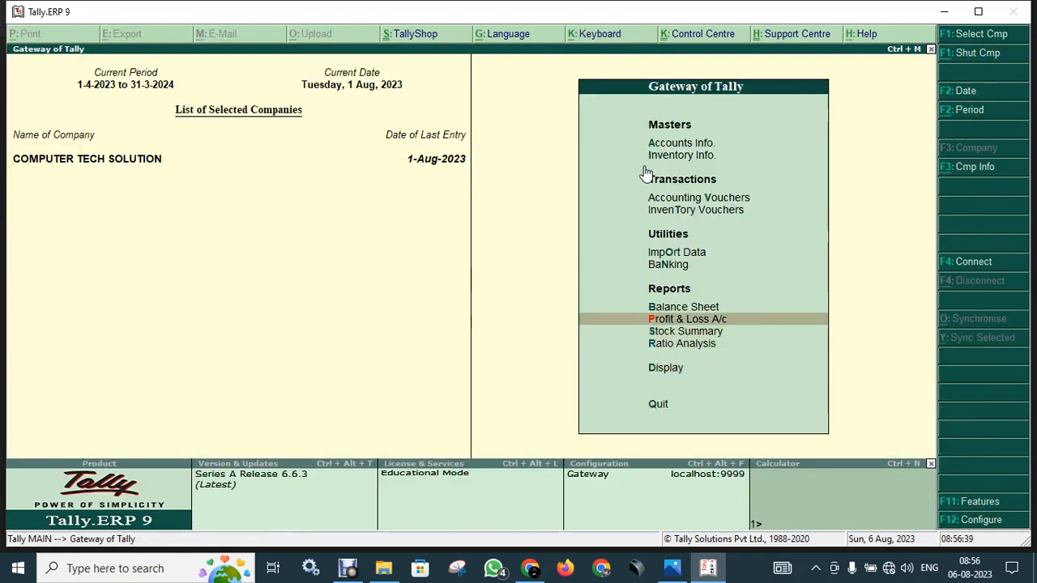
key(Up)
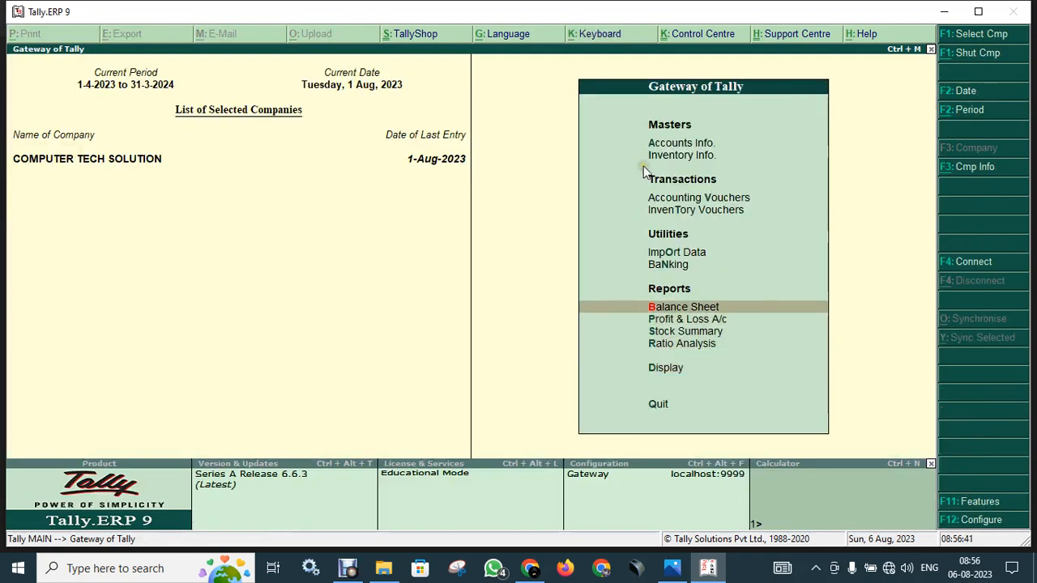
key(Return)
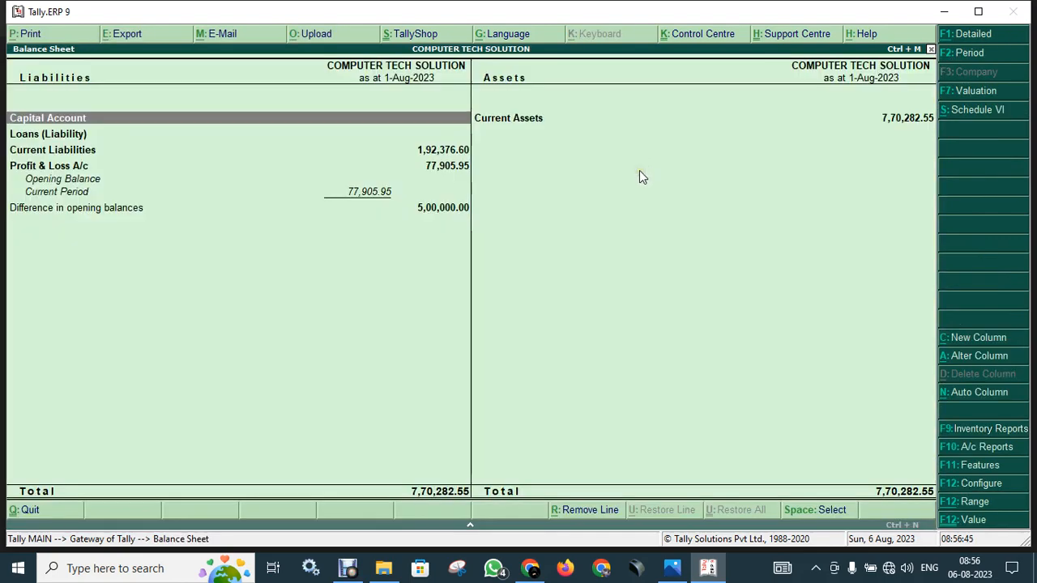
key(alt+F1)
key(alt+F1)
click(494, 209)
key(alt+F1)
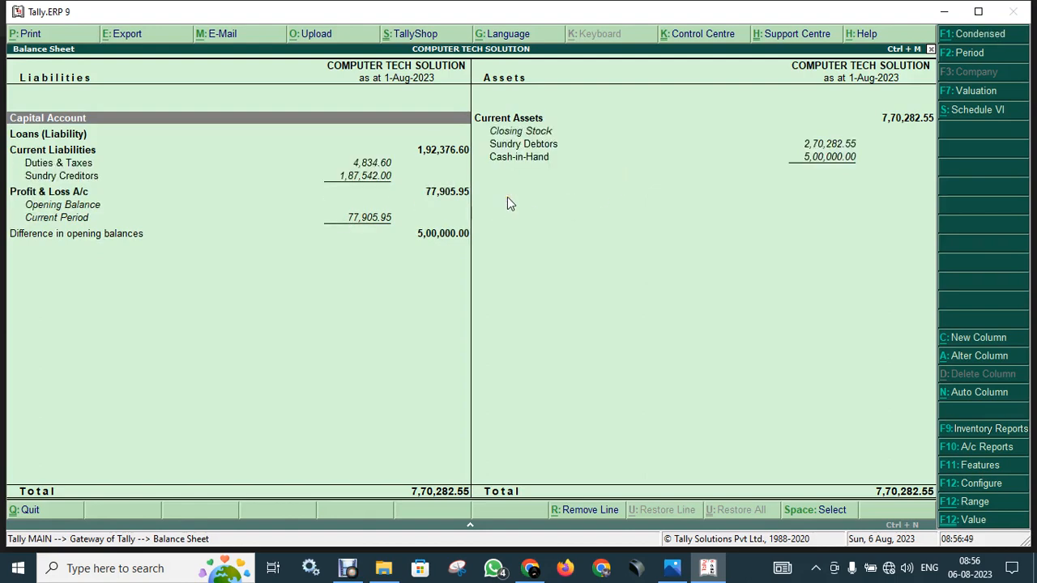
click(497, 135)
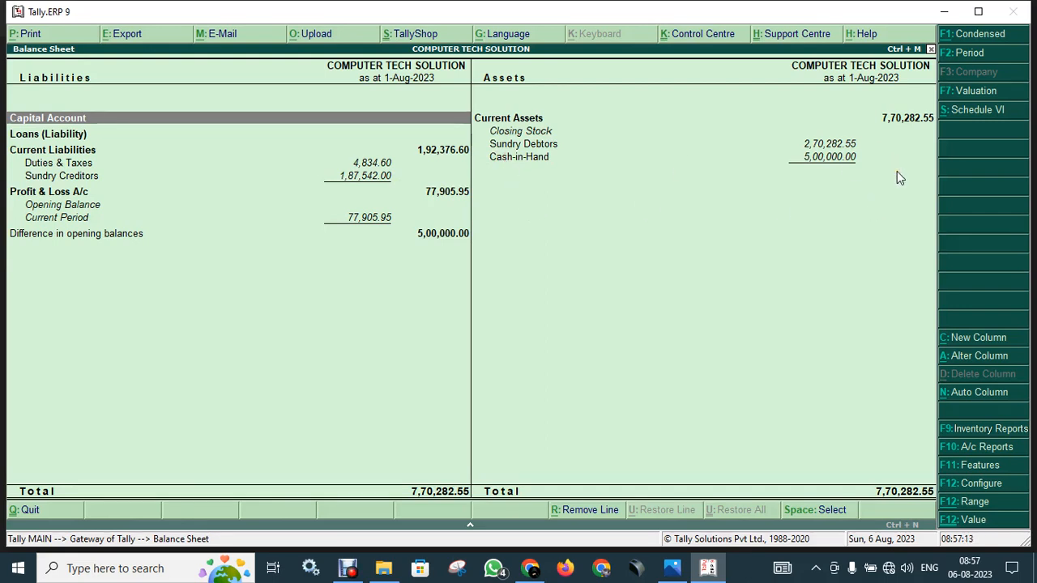
key(Escape)
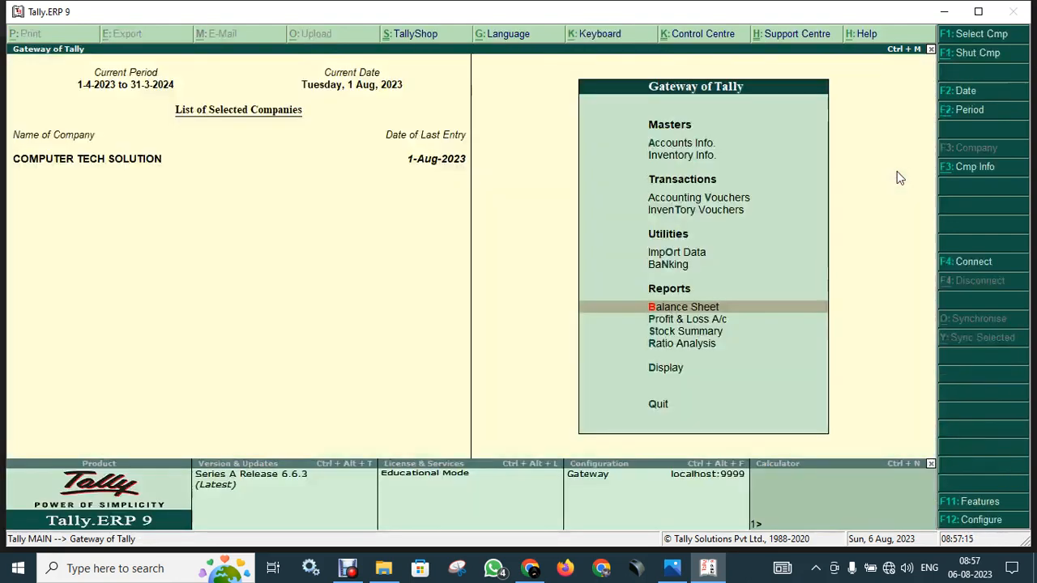
Start a new Contra voucher No. 1 dated 1-Aug-2023 and list the ledgers for its Account.
key(Escape)
key(n)
key(Down)
key(Down)
key(Down)
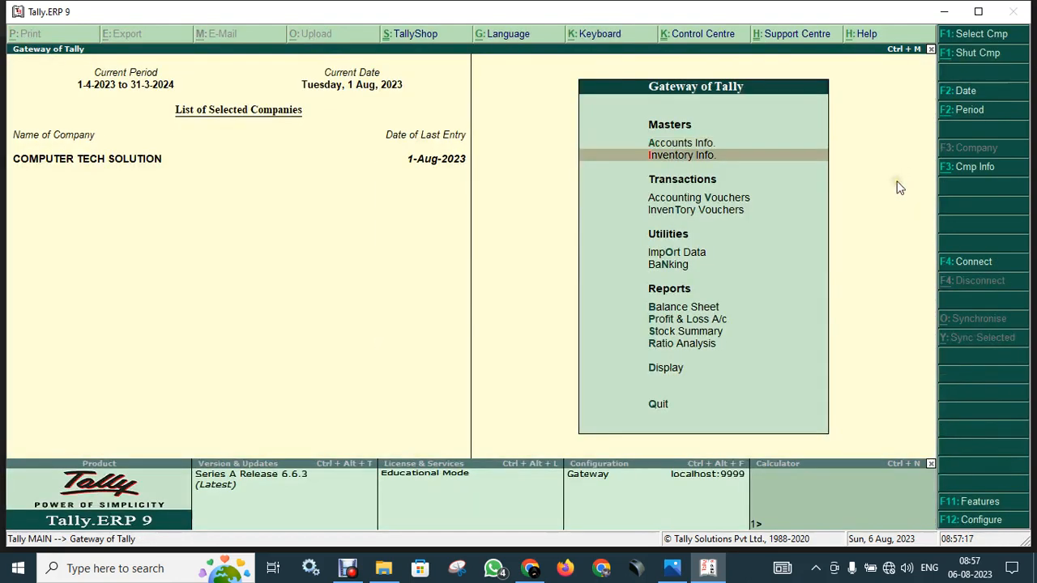
key(Up)
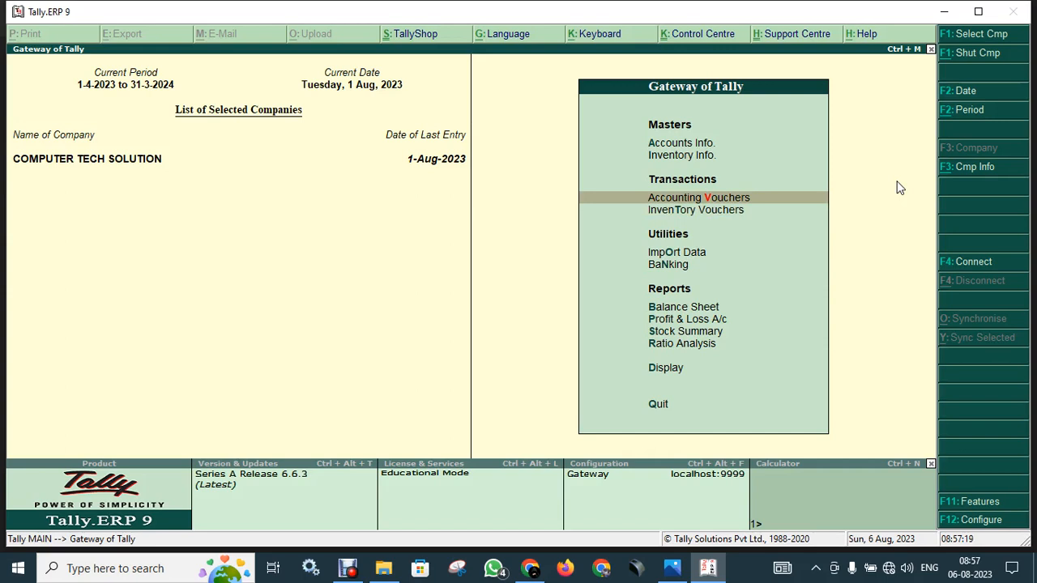
key(Return)
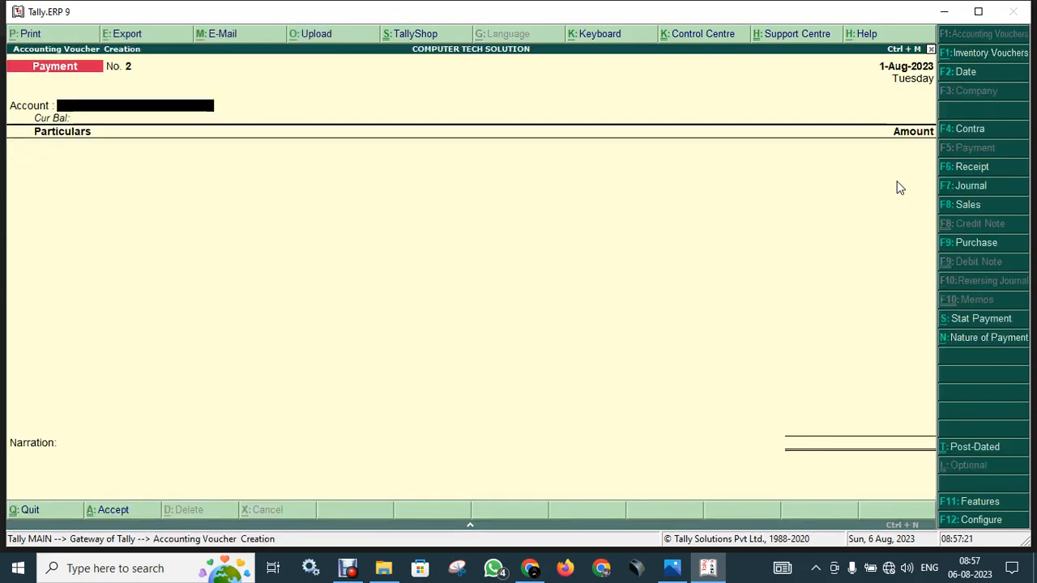
click(956, 136)
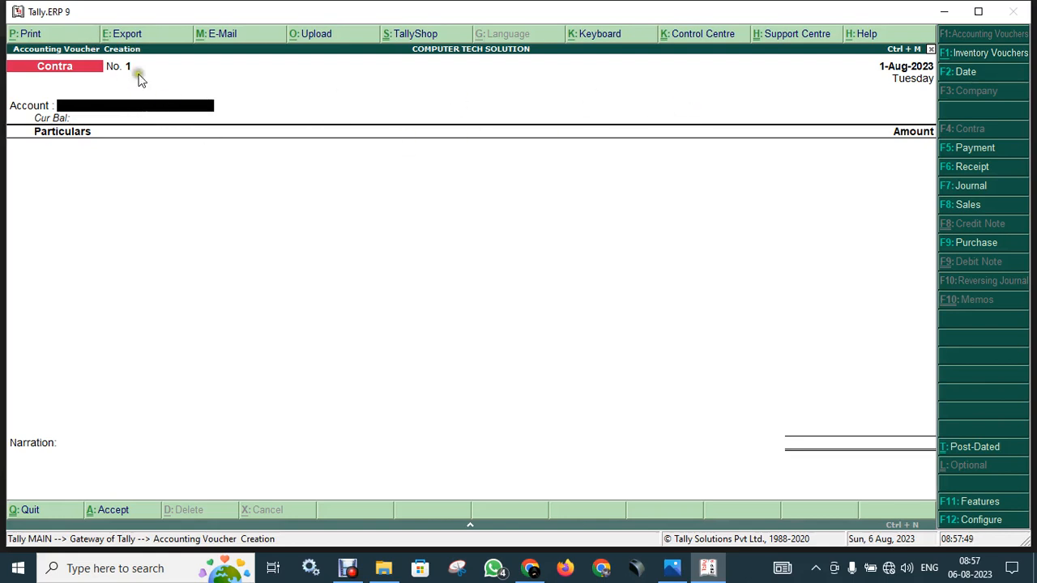
click(98, 108)
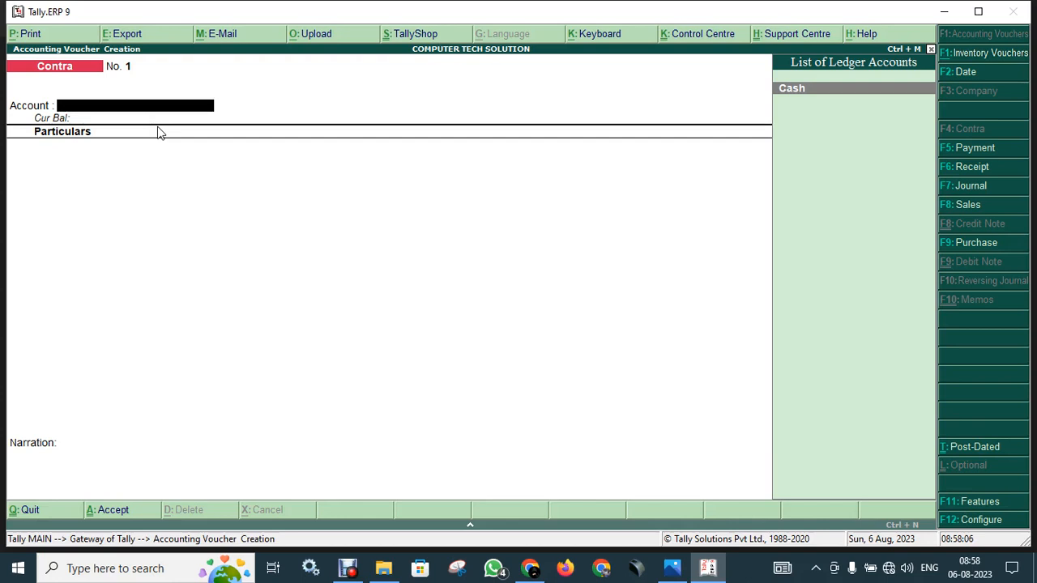
Create a new ledger named SBI BARAHIYA from the voucher's Account field, skipping the alias.
key(alt+c)
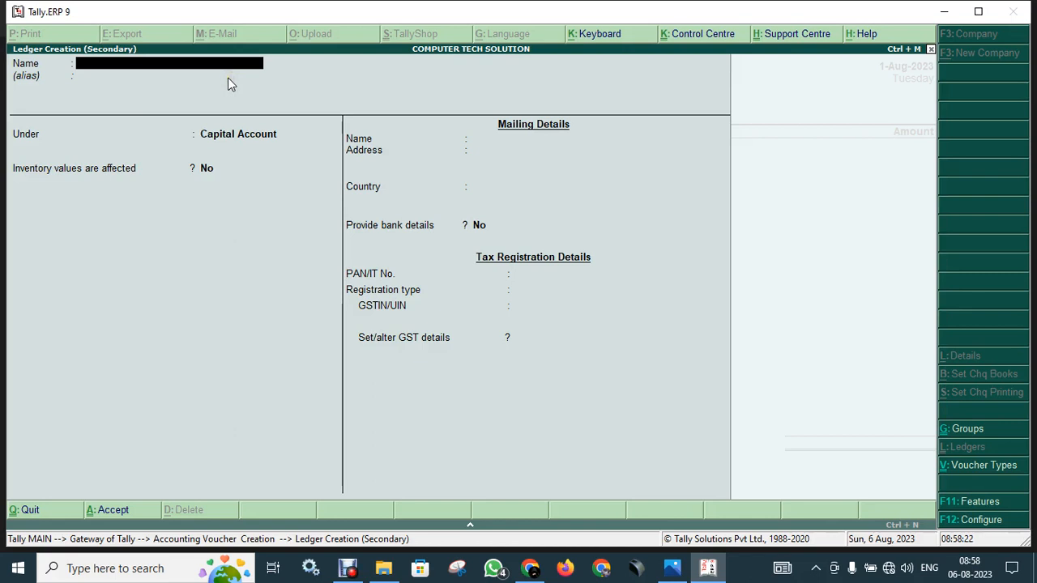
text(SBI BARAHIYA)
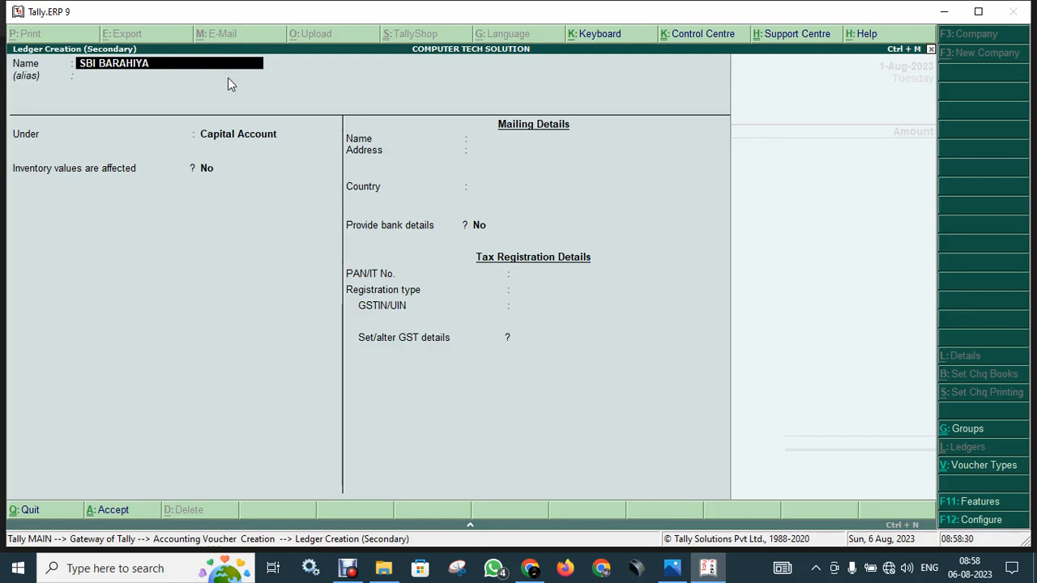
key(Return)
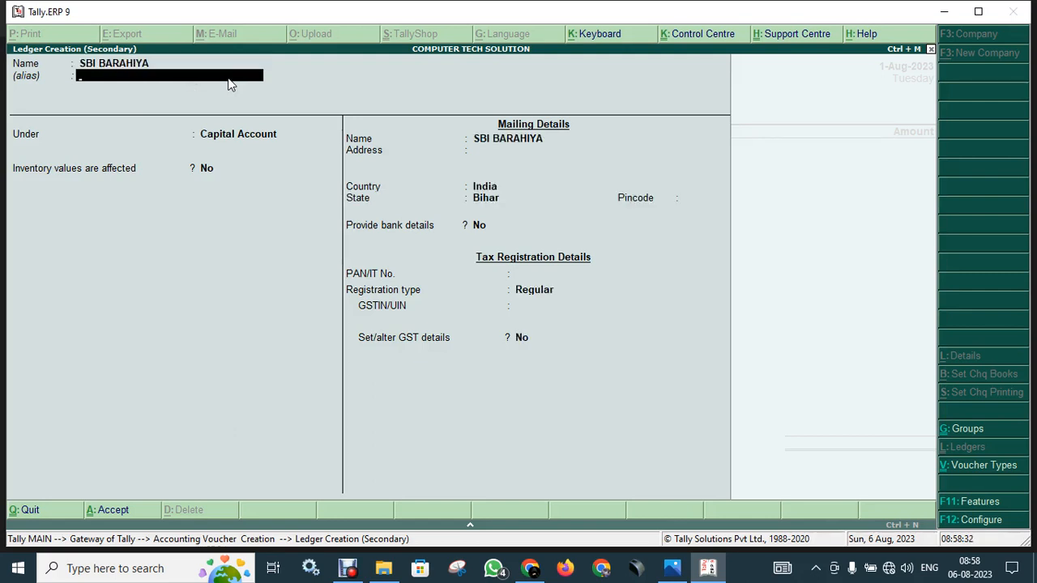
key(Return)
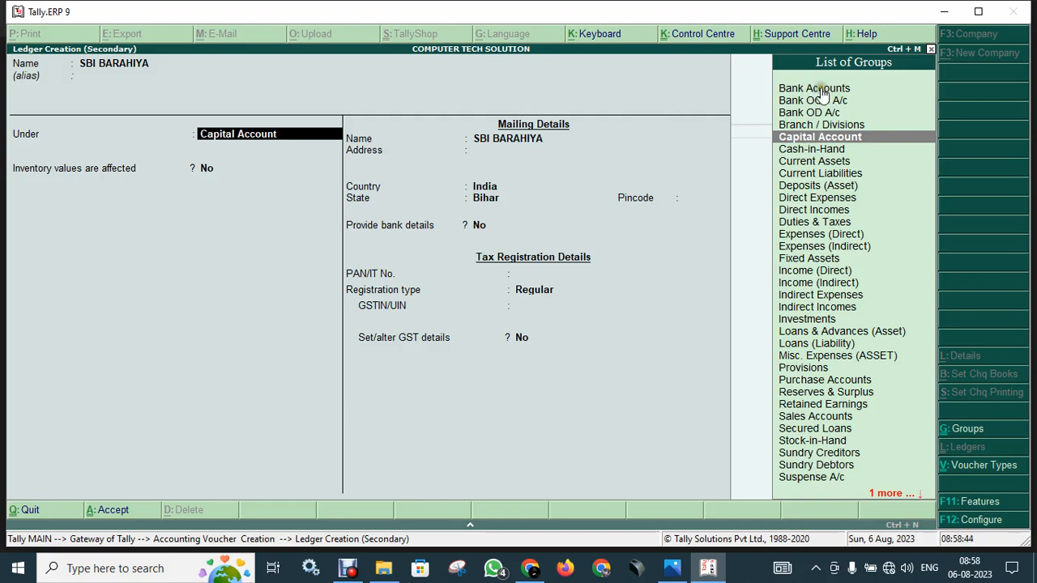
Place SBI BARAHIYA under Bank Accounts, with account holder's name COMPUTER TECH SOLUTION.
key(Up)
key(Up)
key(Up)
key(Up)
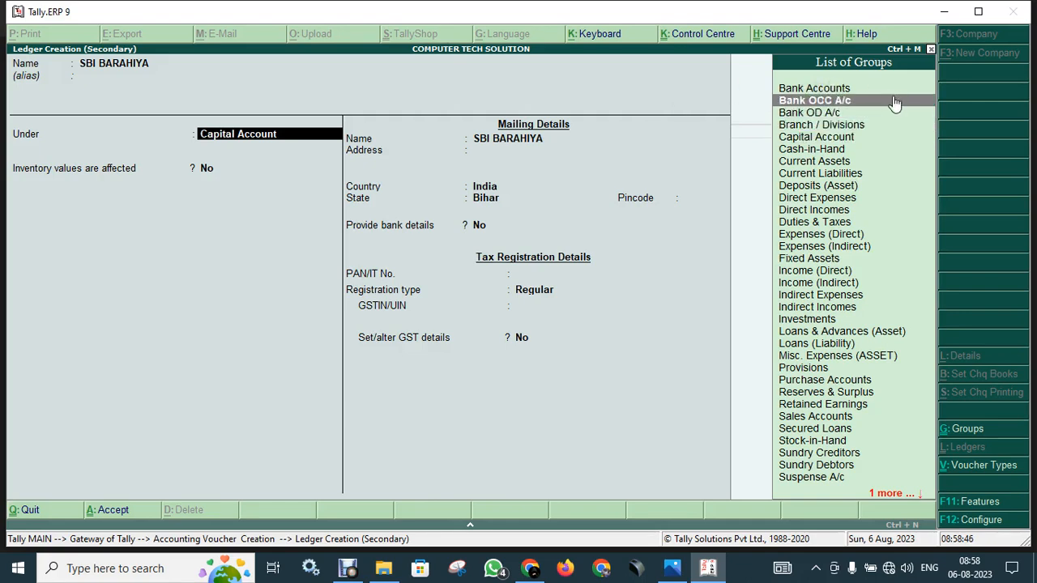
key(Return)
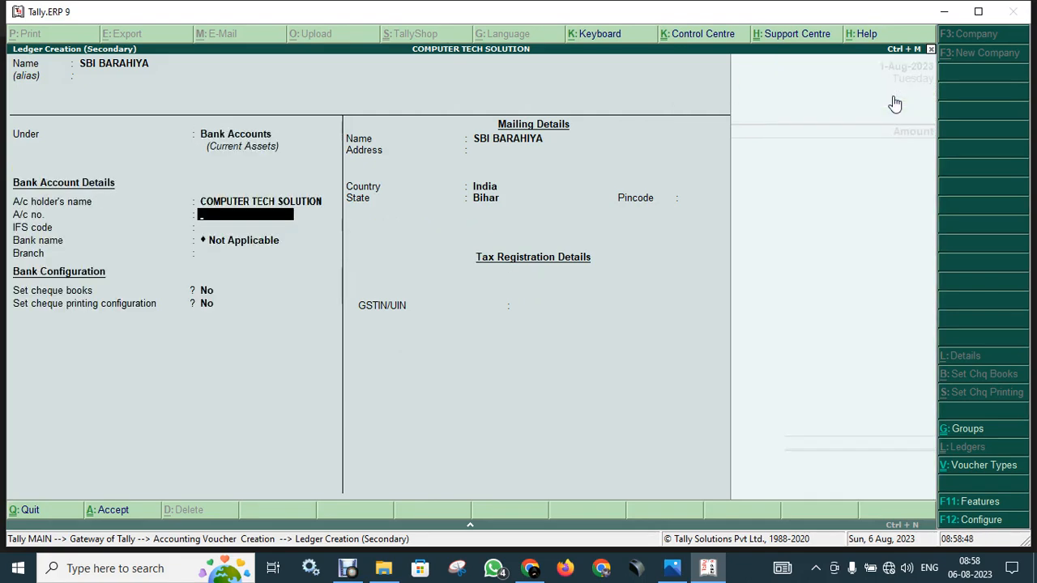
click(71, 81)
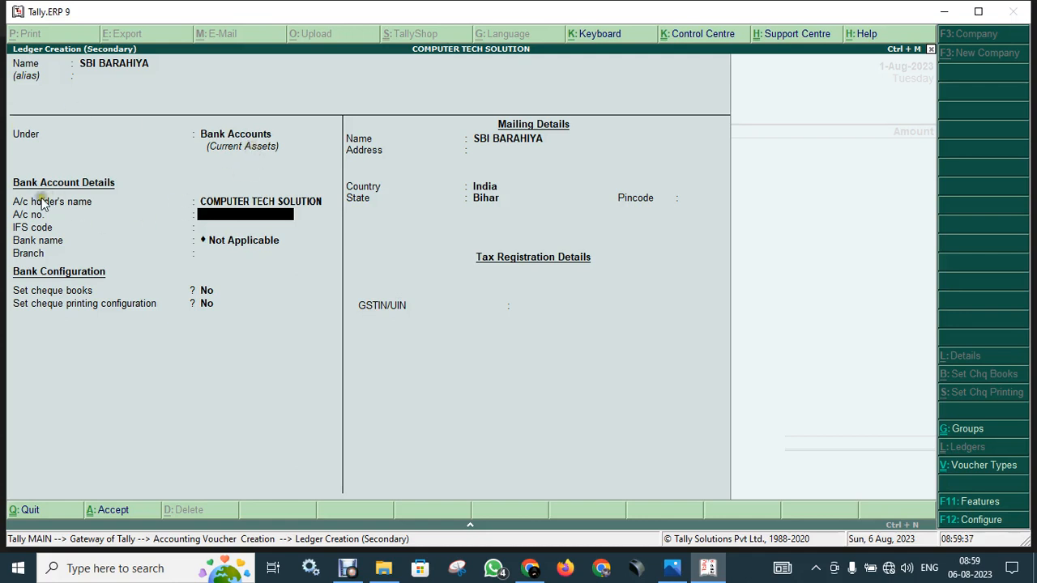
click(171, 206)
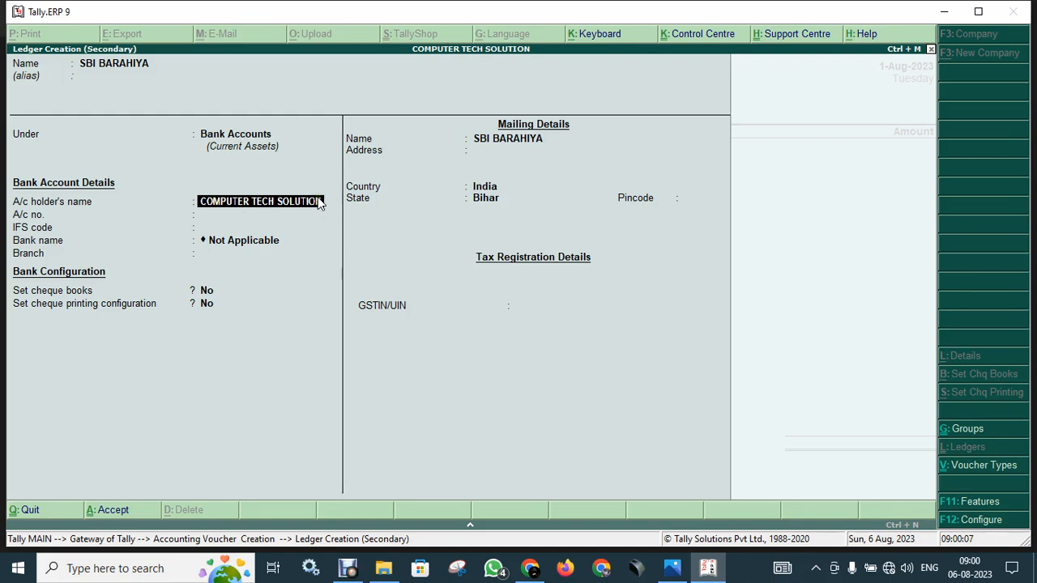
Enter the bank account number, IFS code SBIN0002916 and branch BARAHIYA.
key(Return)
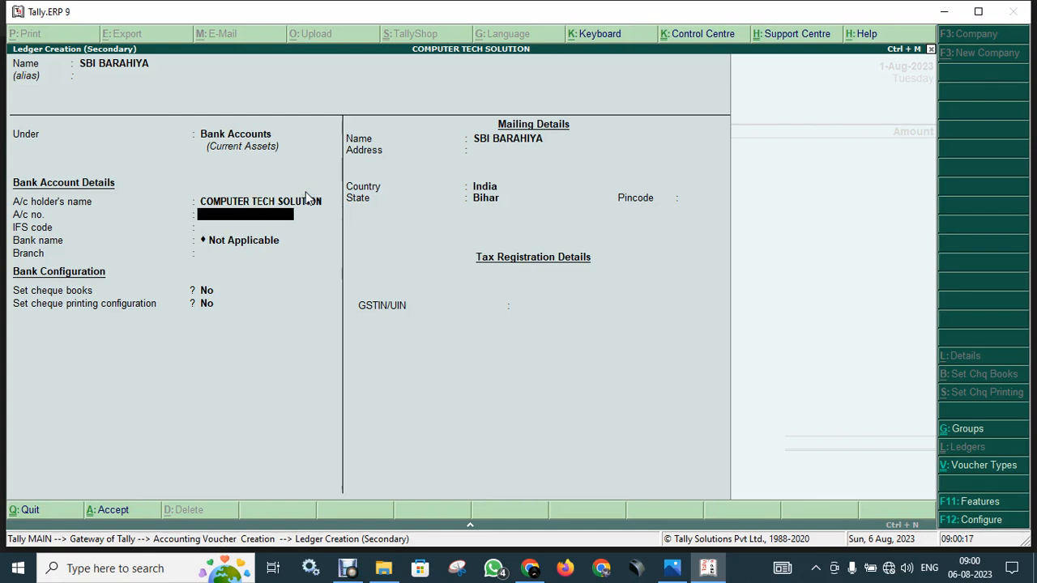
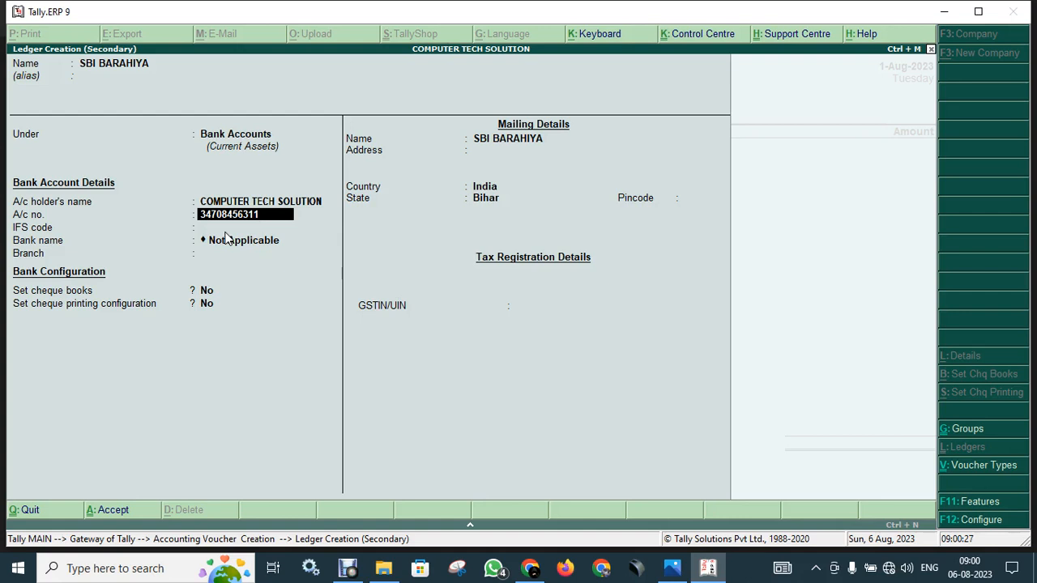
key(Return)
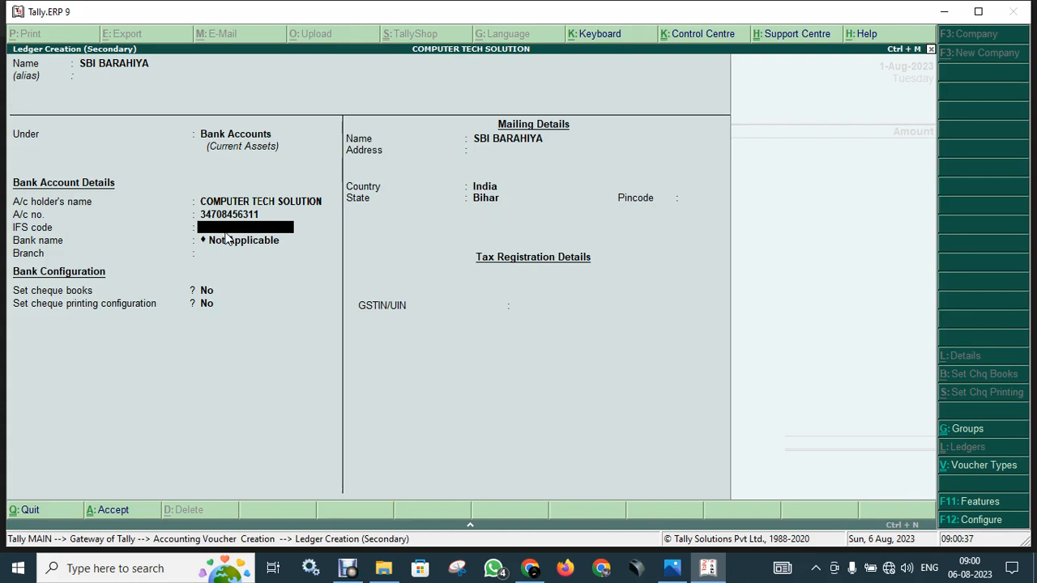
text(BIN0002916)
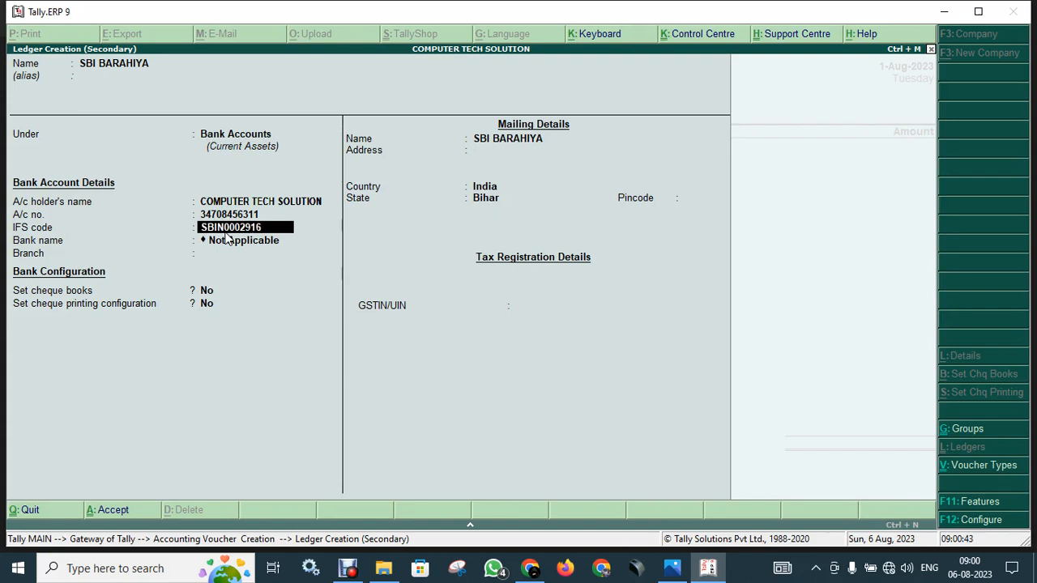
key(Return)
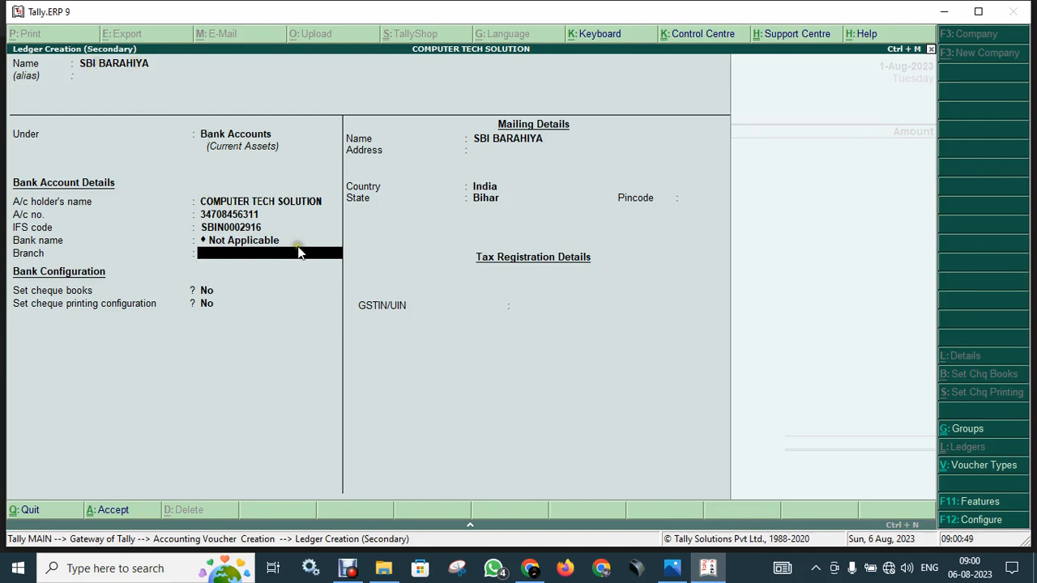
text(BARAHIYA)
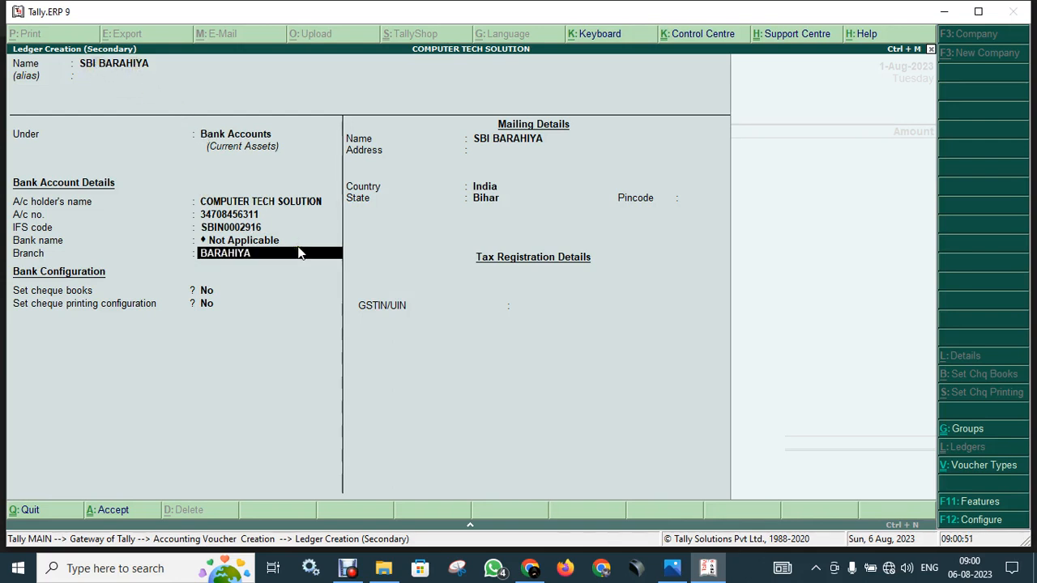
key(Return)
key(Return)
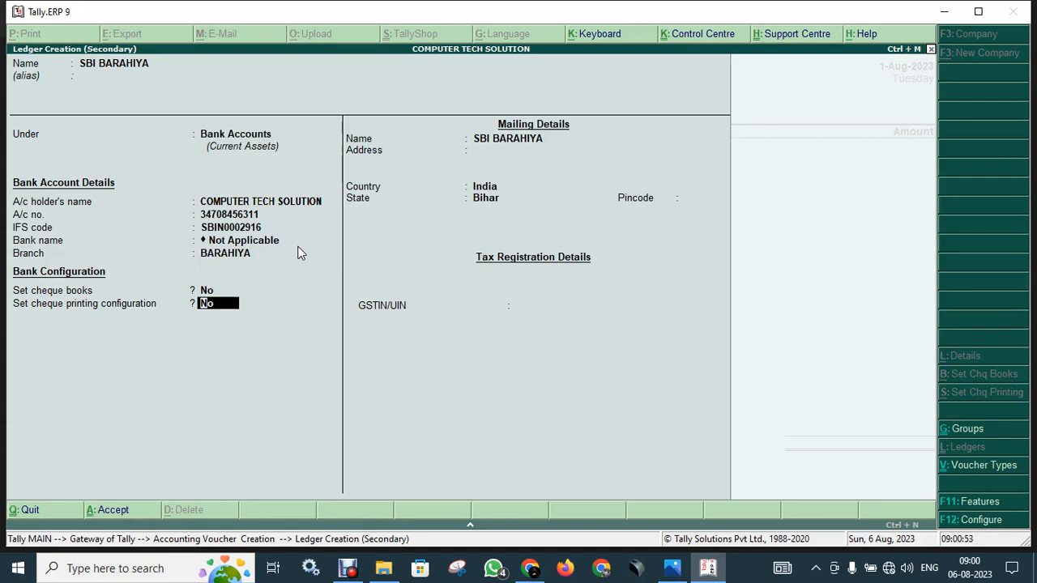
Leave the cheque book and cheque printing options at No and enter the first address line.
key(Up)
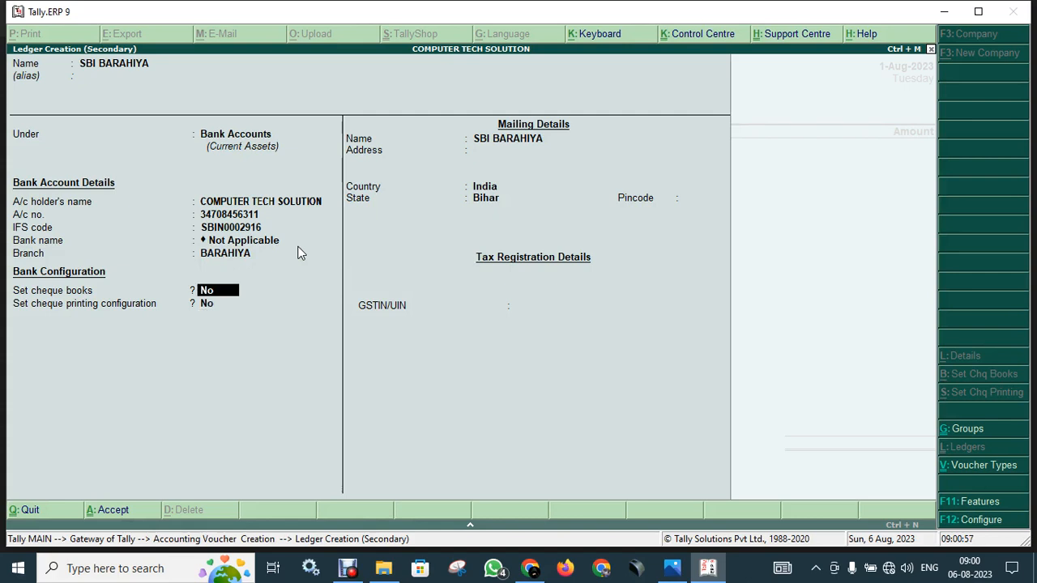
key(Return)
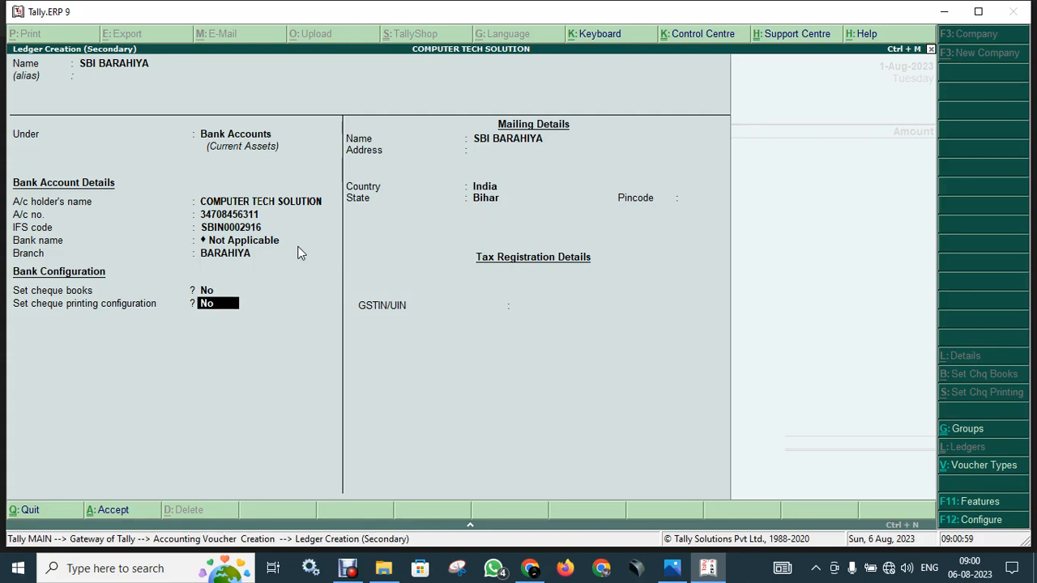
key(Return)
key(Return)
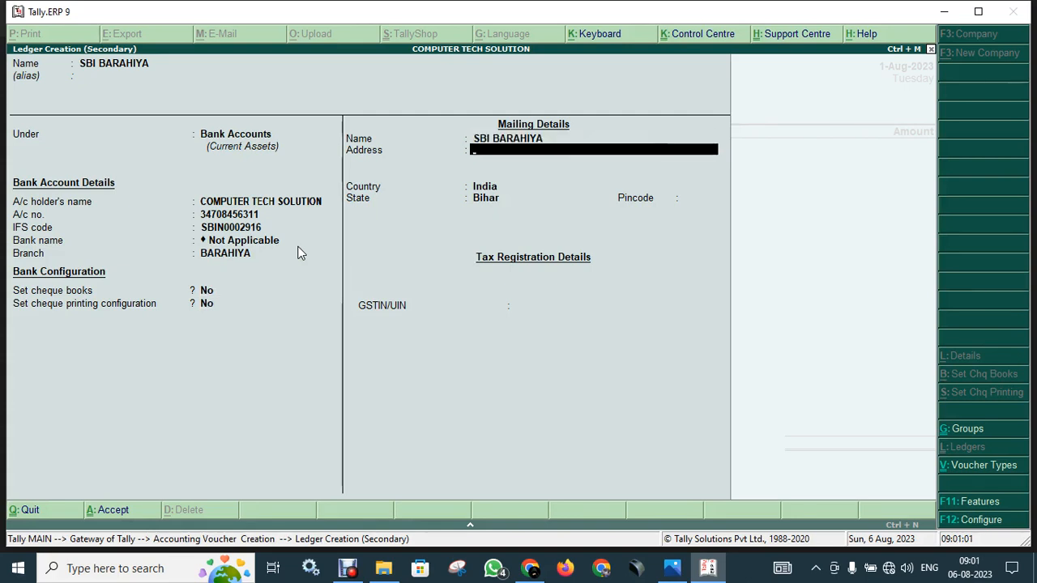
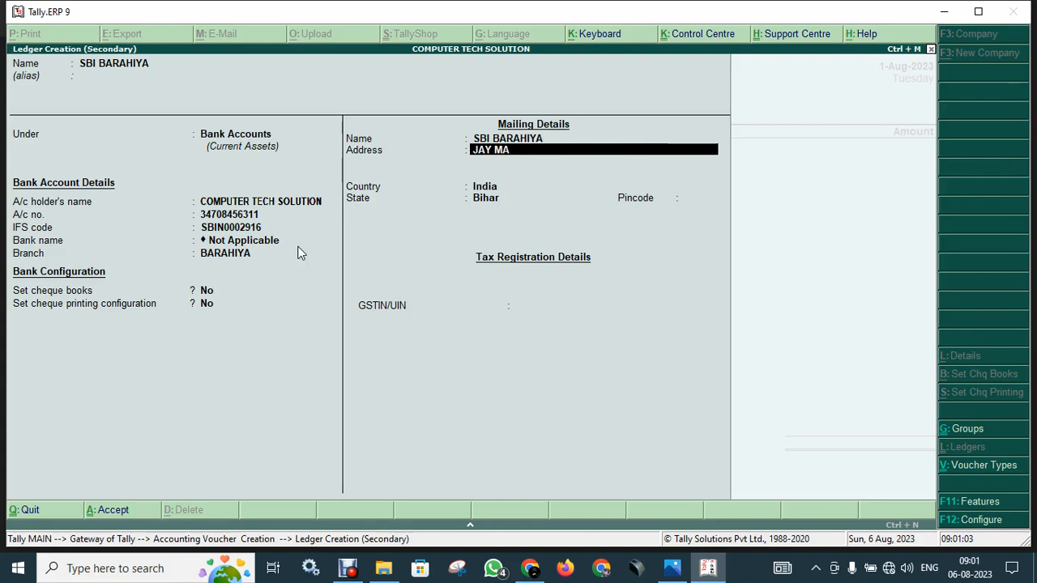
Complete the second address line, pincode and GSTIN, then save the SBI BARAHIYA ledger.
key(Return)
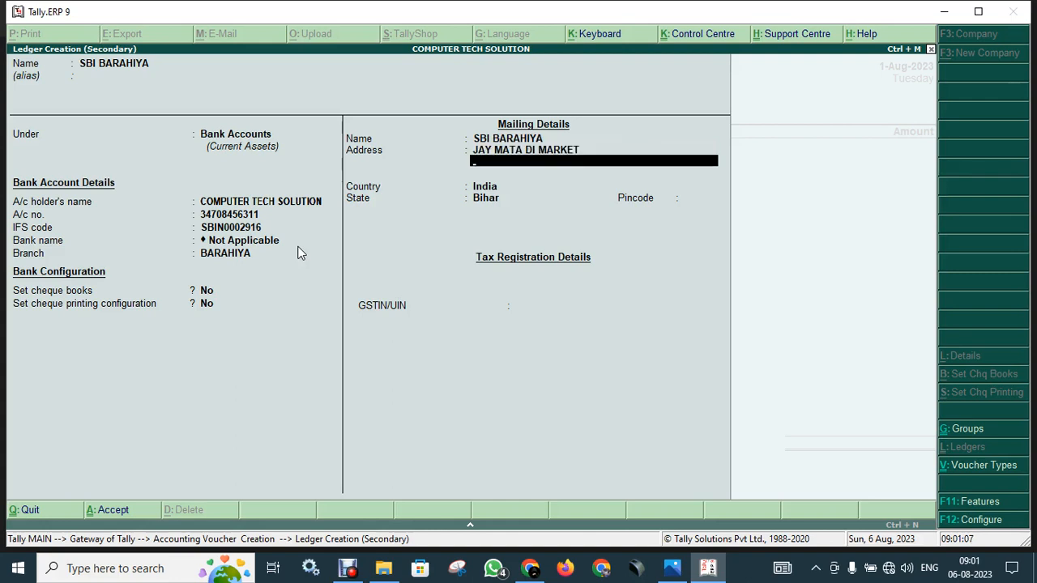
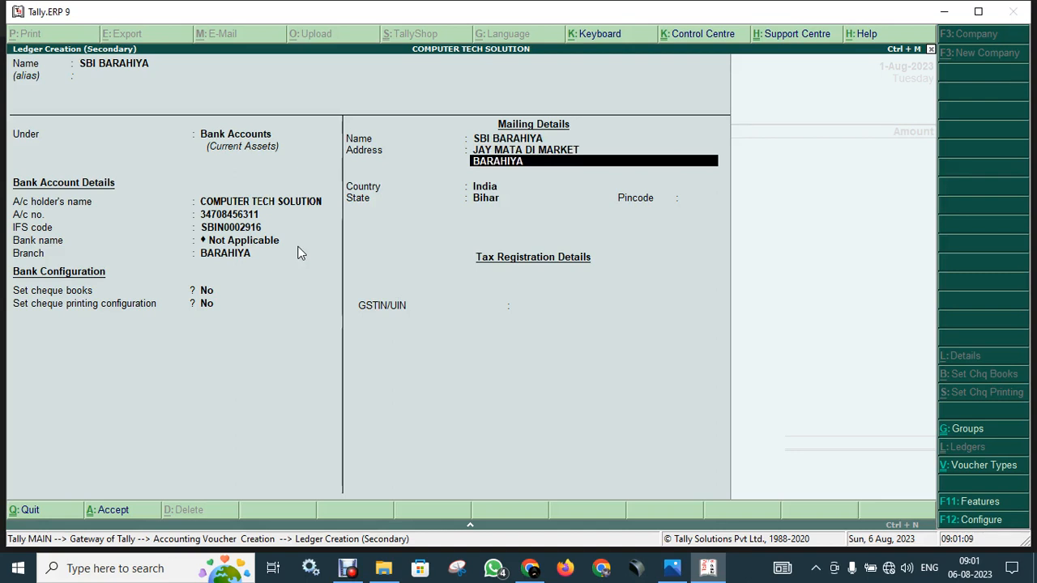
key(Return)
key(Return)
key(Return)
key(Return)
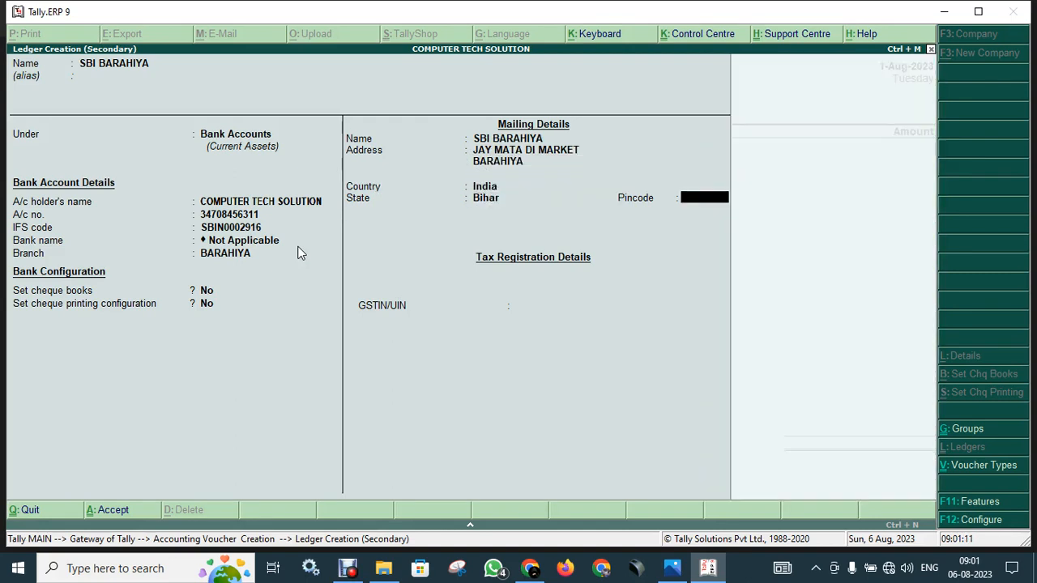
key(Return)
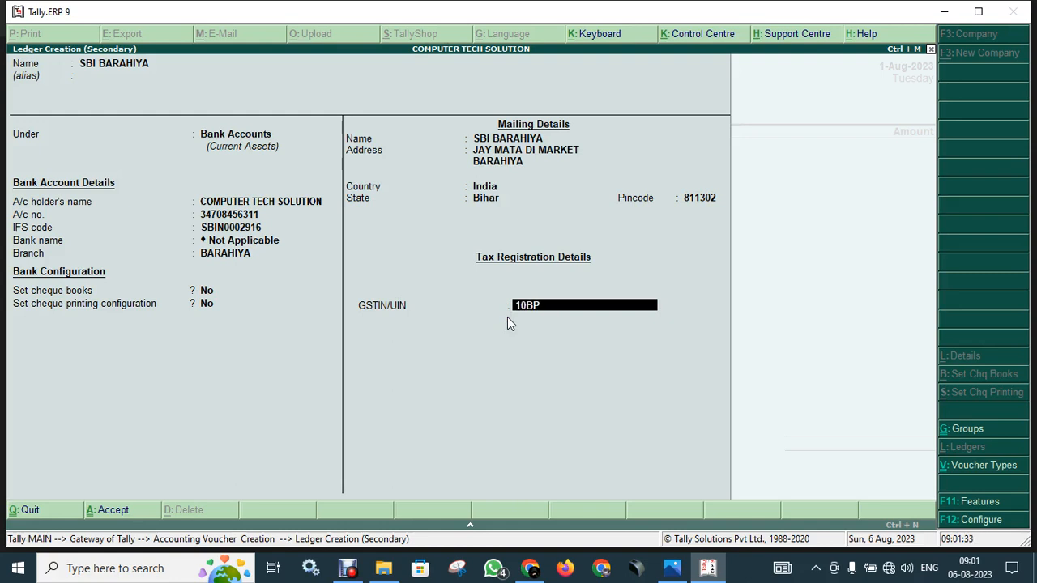
key(Return)
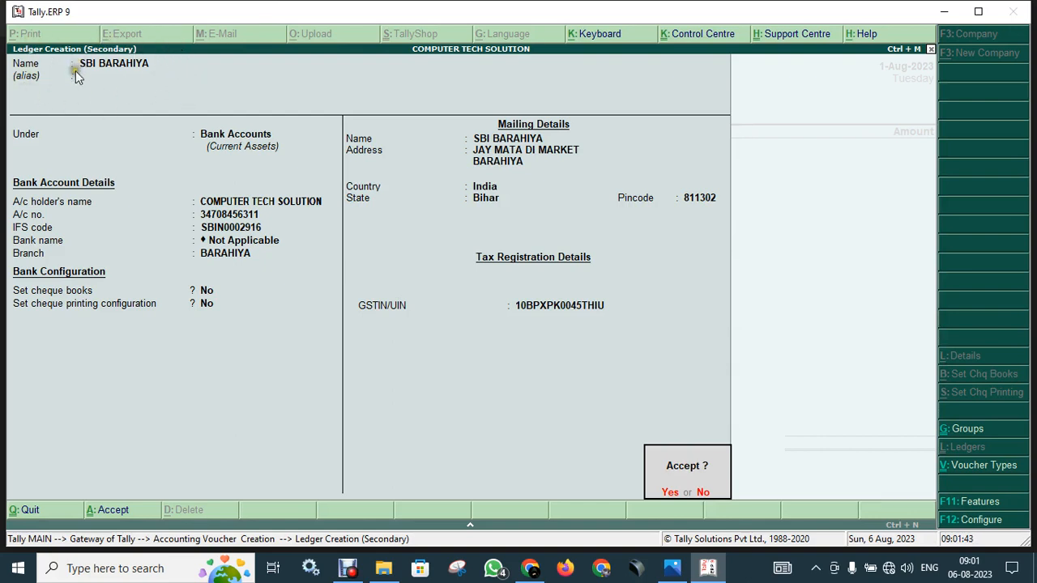
click(362, 152)
key(Return)
key(Return)
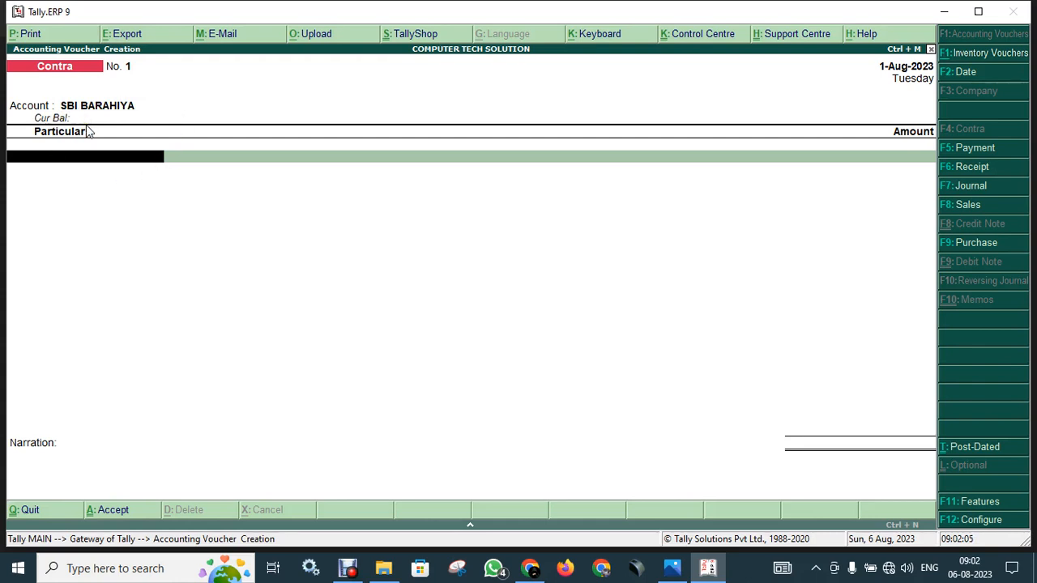
Add Cash as the particulars account with an amount of 3,50,000.00.
key(space)
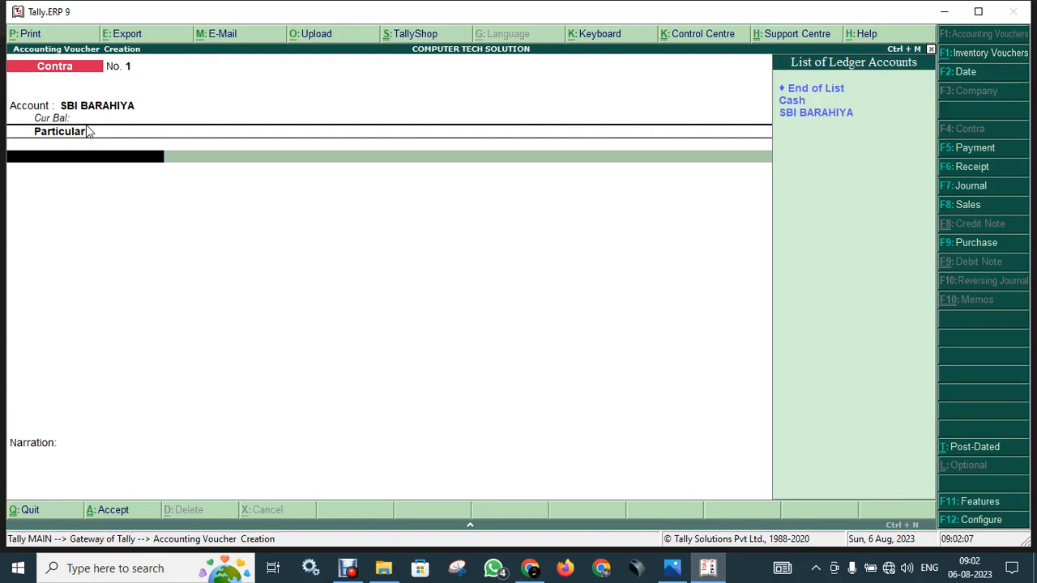
key(Down)
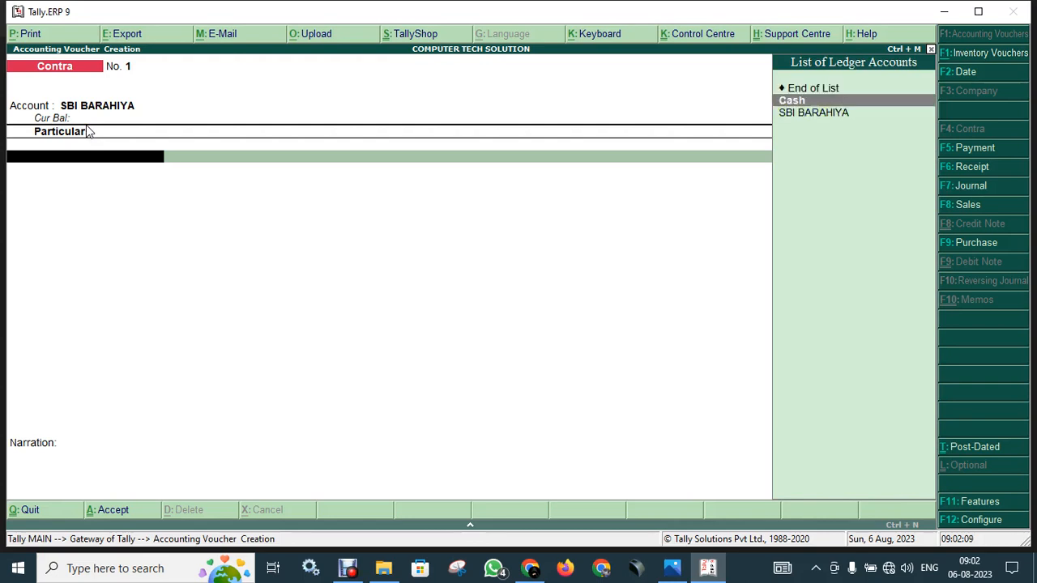
key(Return)
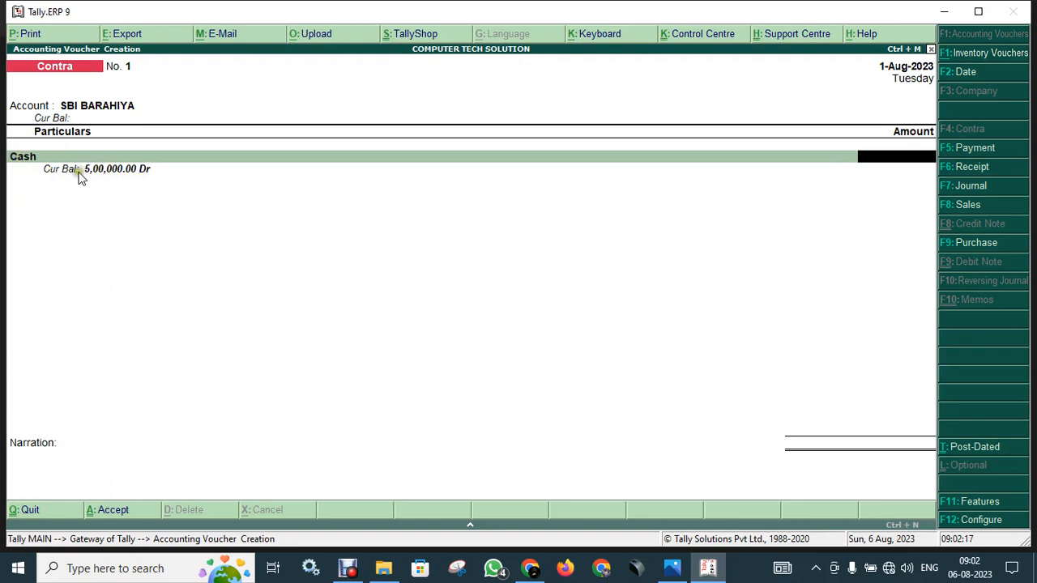
click(169, 178)
text(350000)
key(Return)
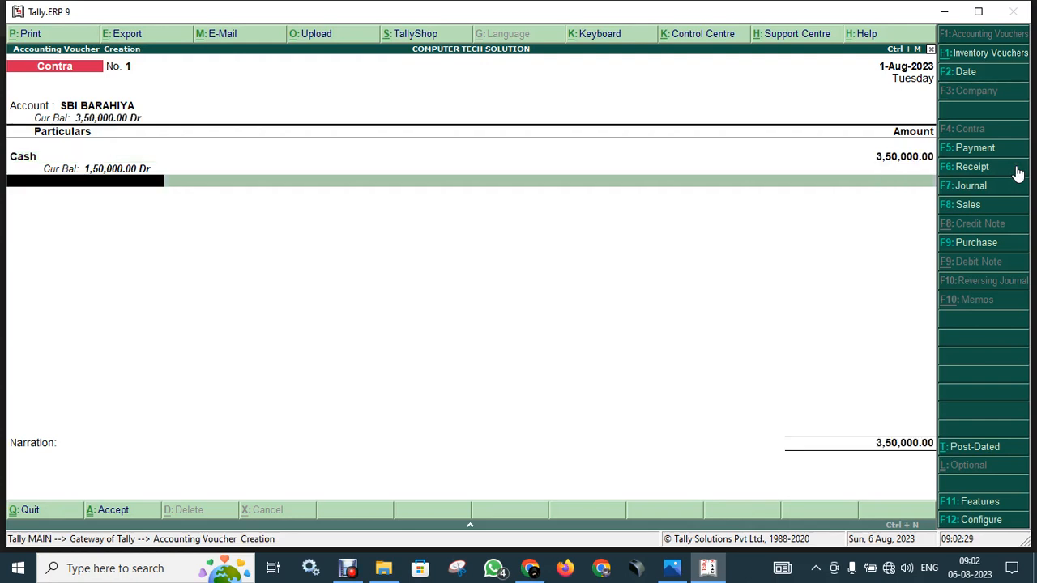
click(868, 162)
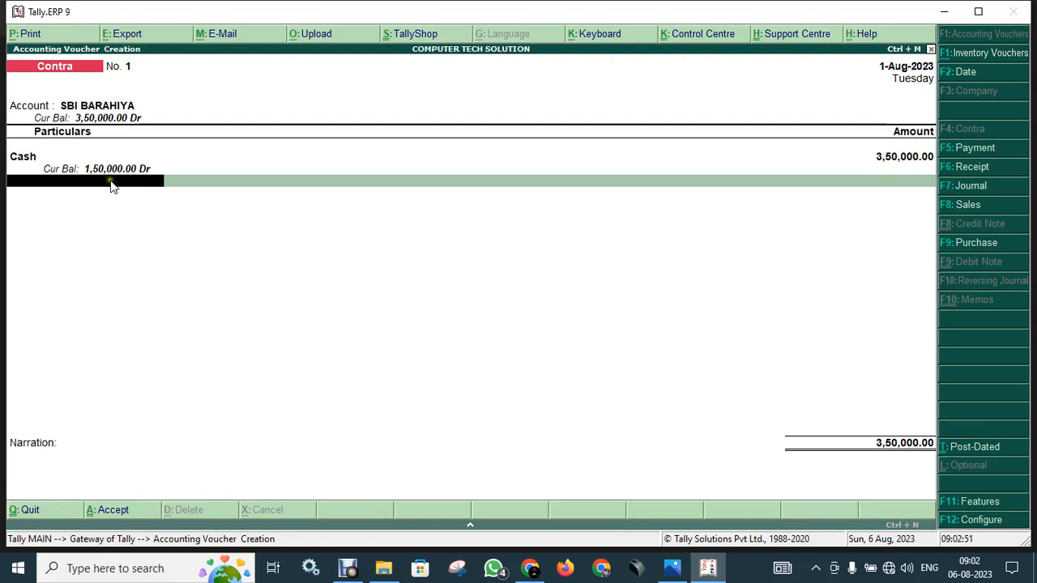
Open SBI BARAHIYA's bank allocation and accept the Cash amount to reach Cash Denominations.
key(Return)
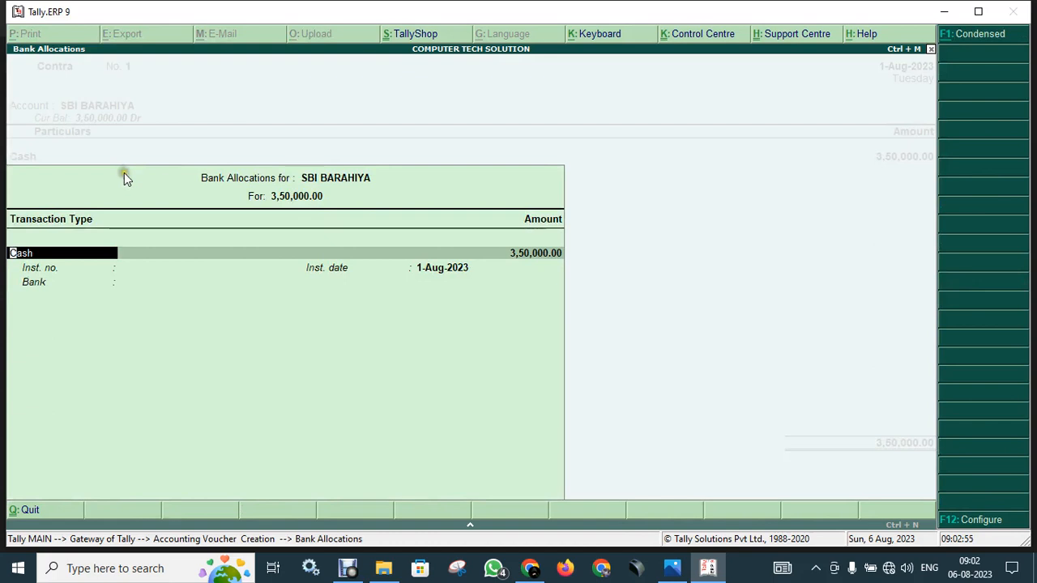
key(Return)
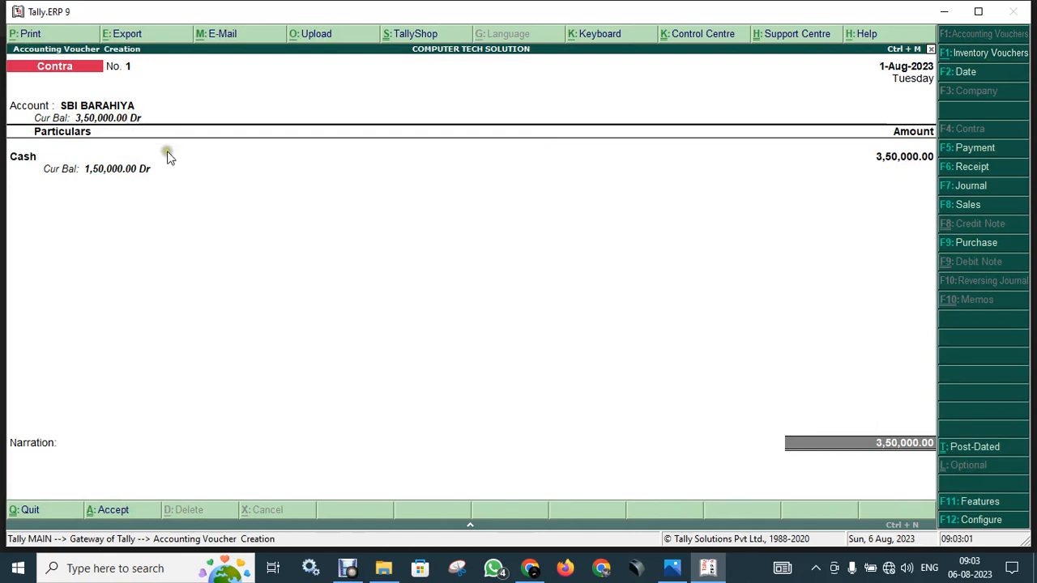
key(Return)
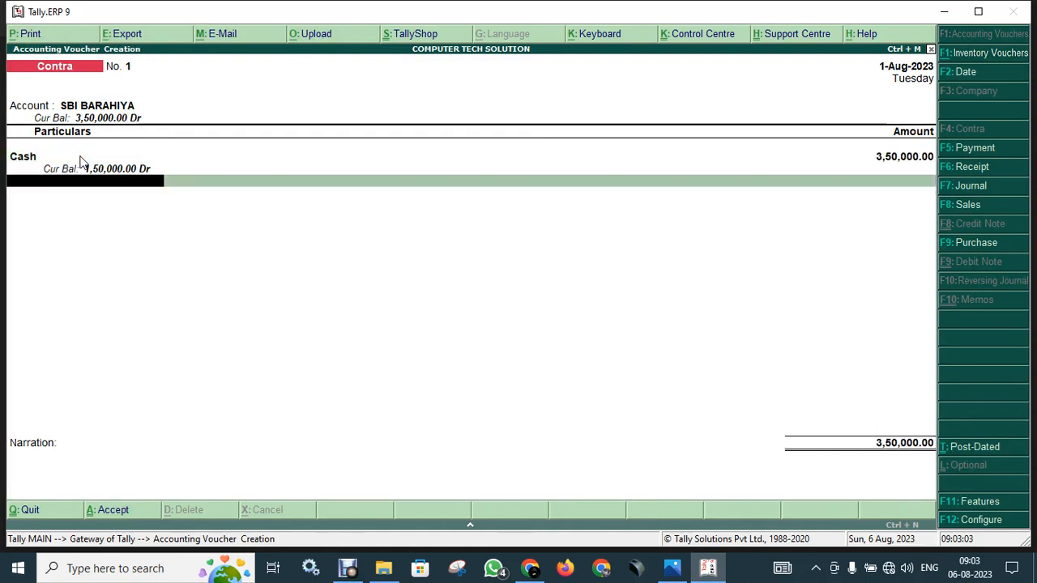
key(Return)
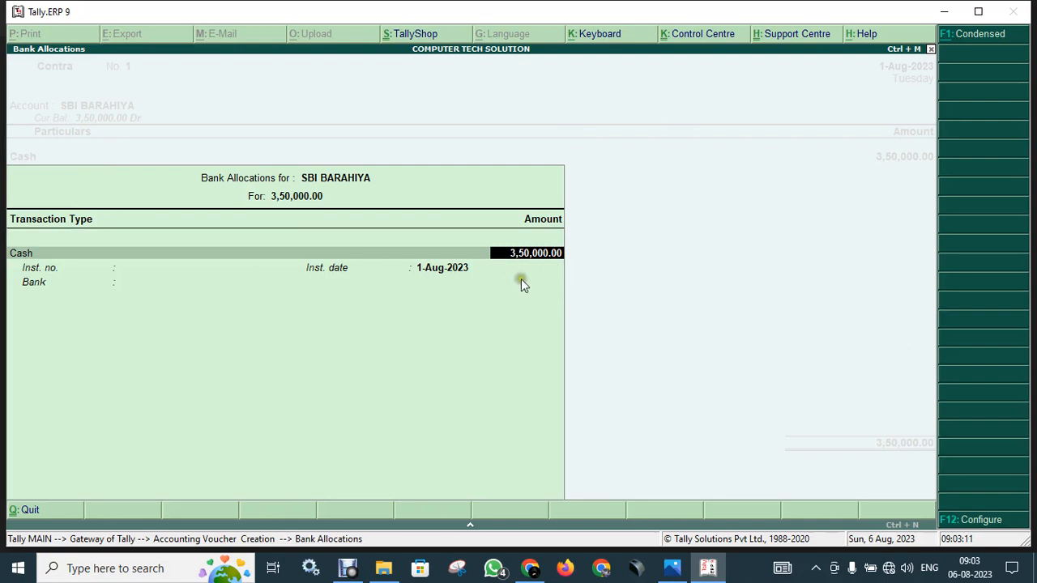
key(Return)
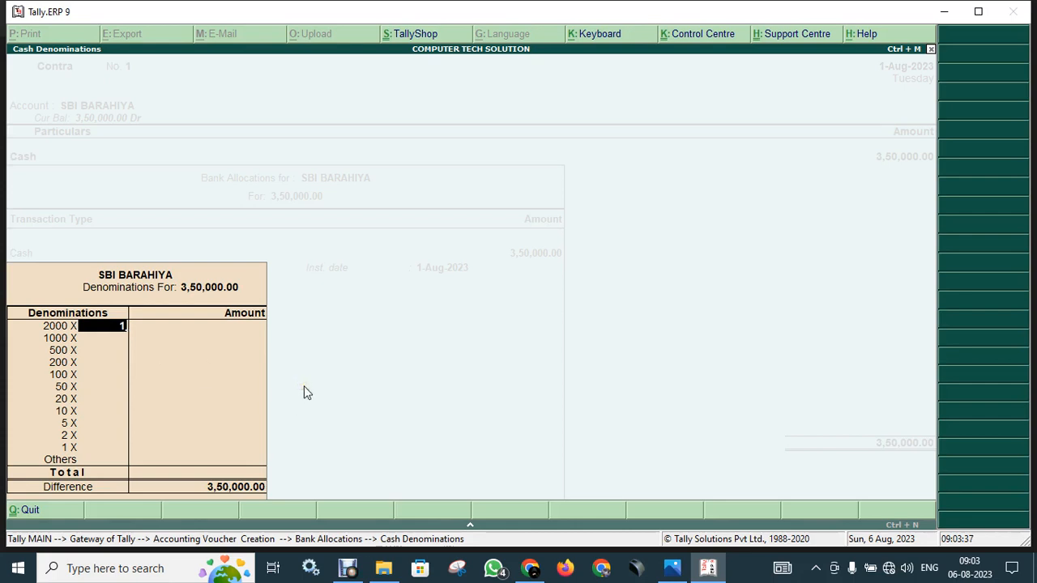
Enter 150 notes of 2000, correcting the initial count, and skip the 1000 row.
text(00)
key(Return)
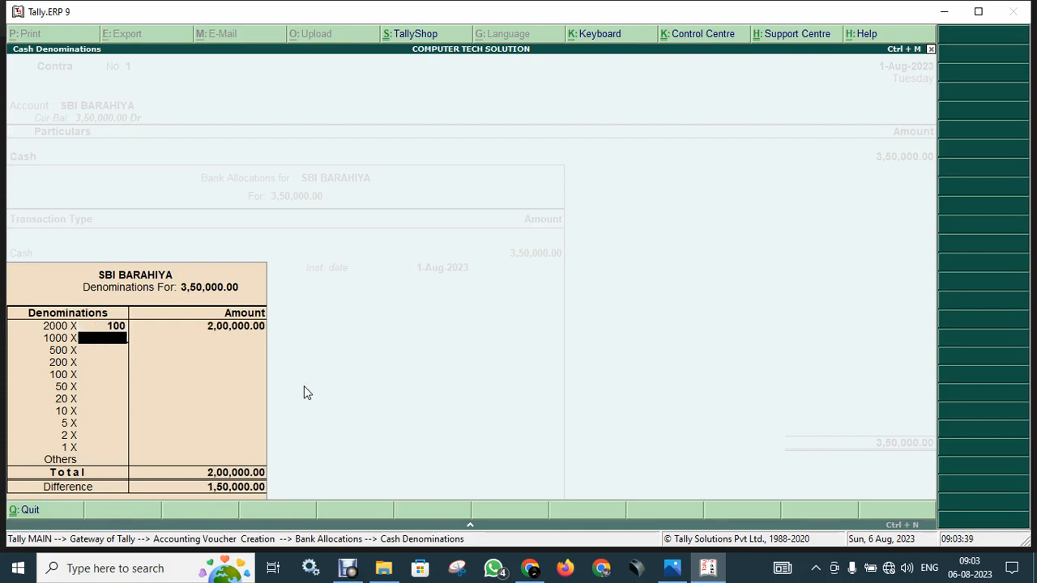
click(119, 327)
text(150)
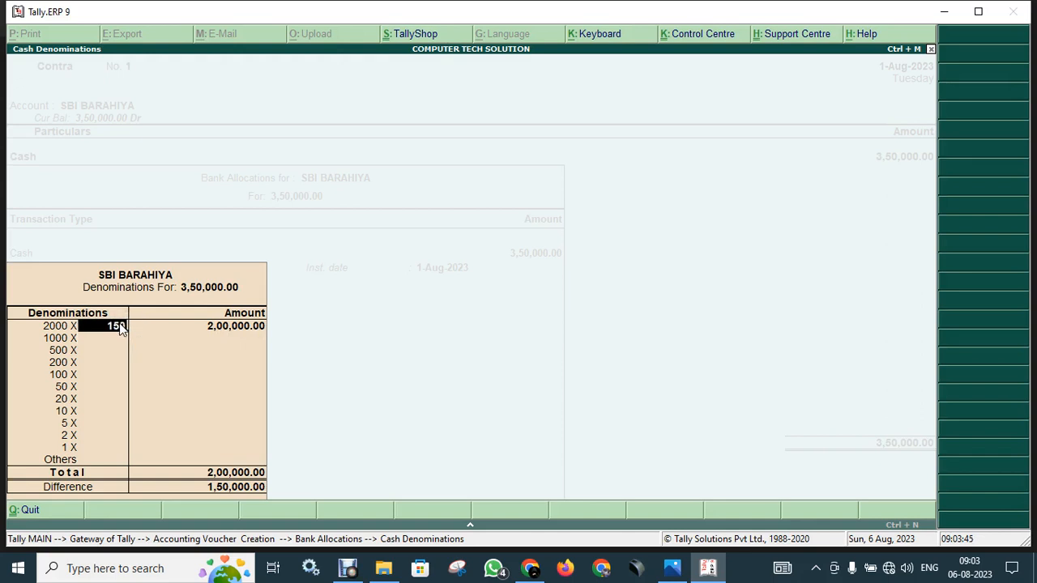
key(Return)
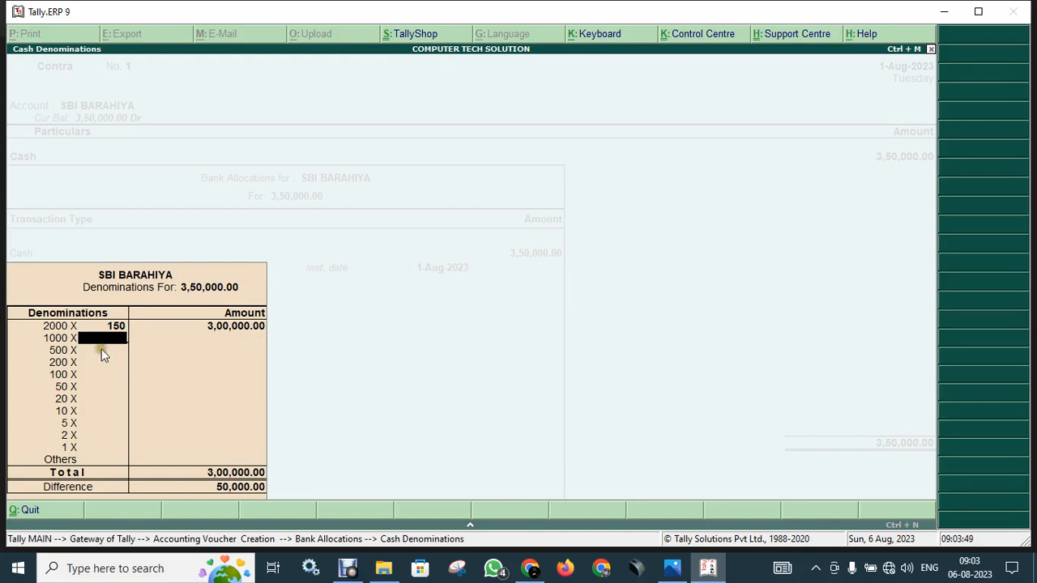
key(Return)
key(Return)
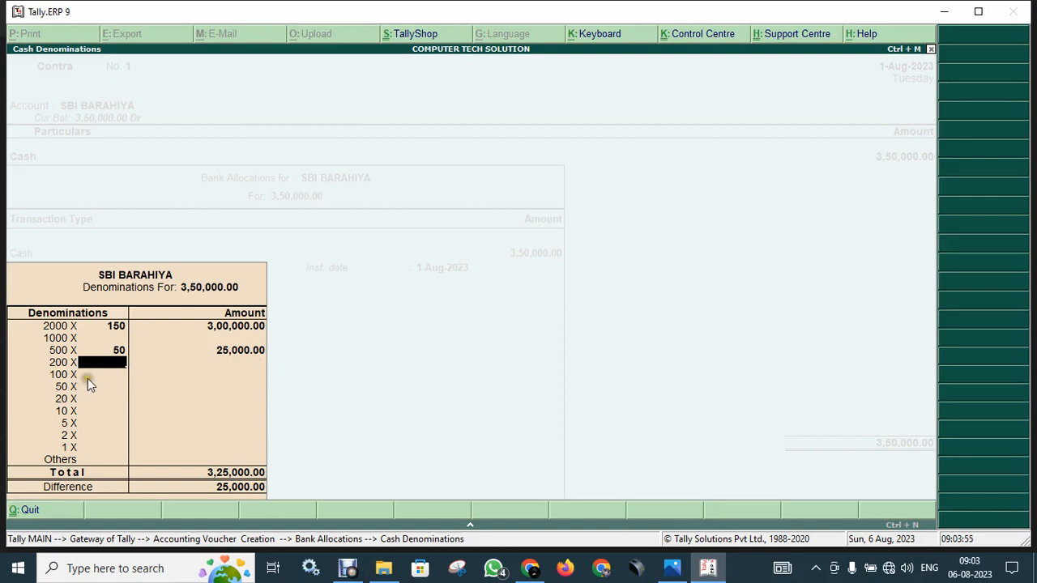
key(Return)
Set 50 × 100, 70 × 500 and 50 × 200 notes so the total balances.
text(500)
key(Return)
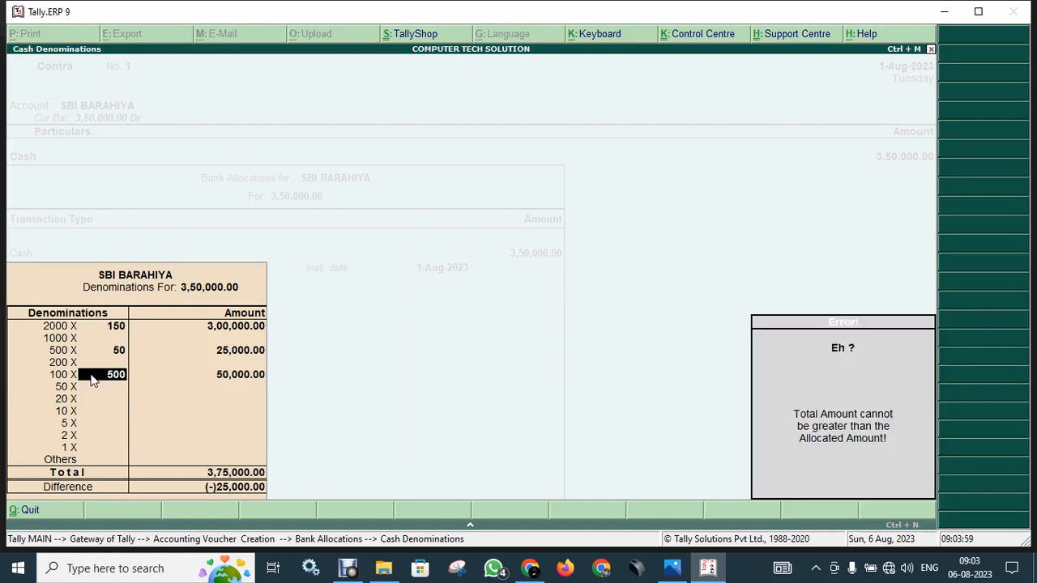
key(Up)
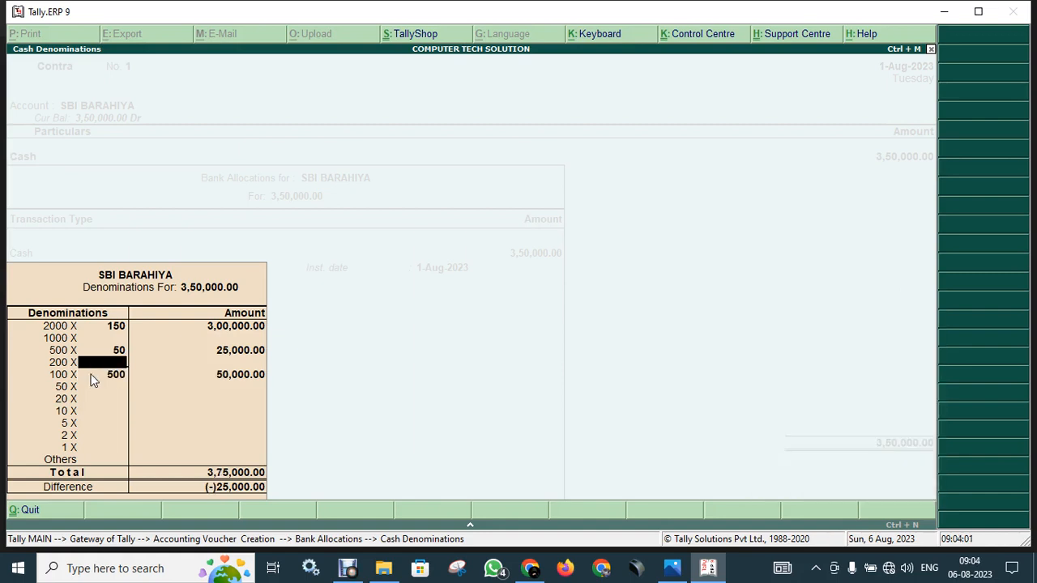
key(Down)
text(50)
key(Return)
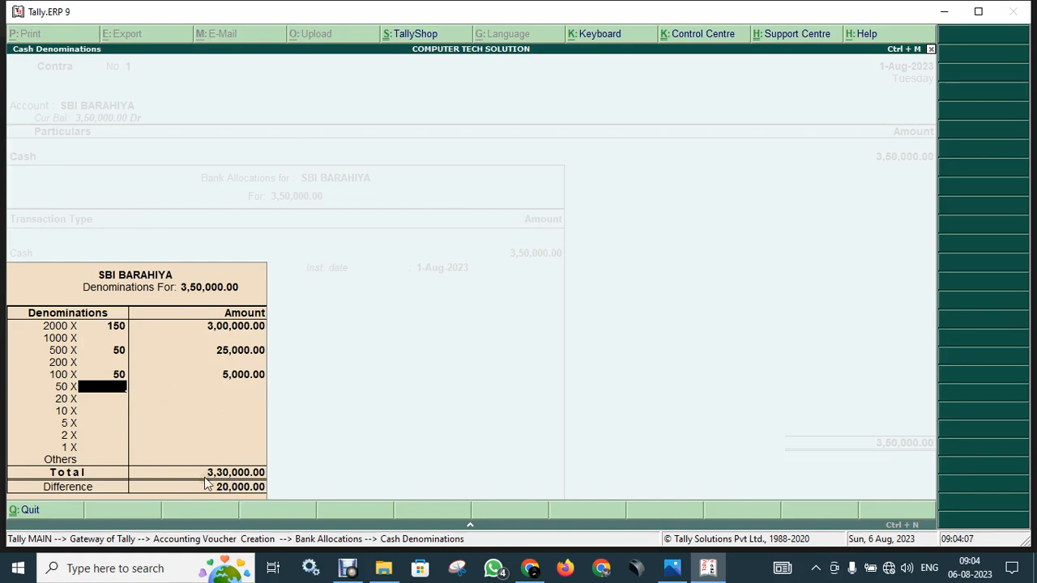
click(119, 351)
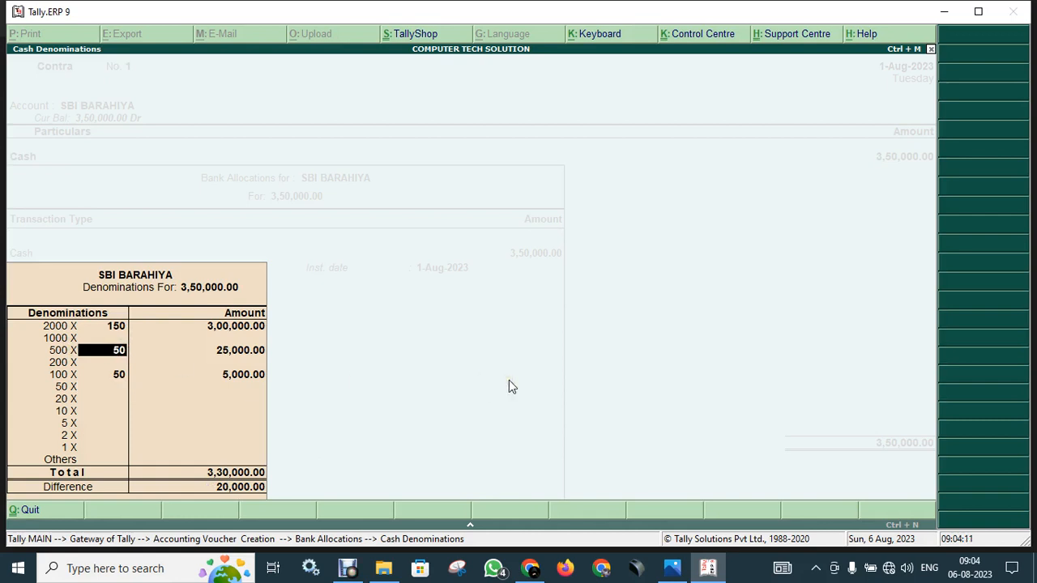
text(70)
key(Return)
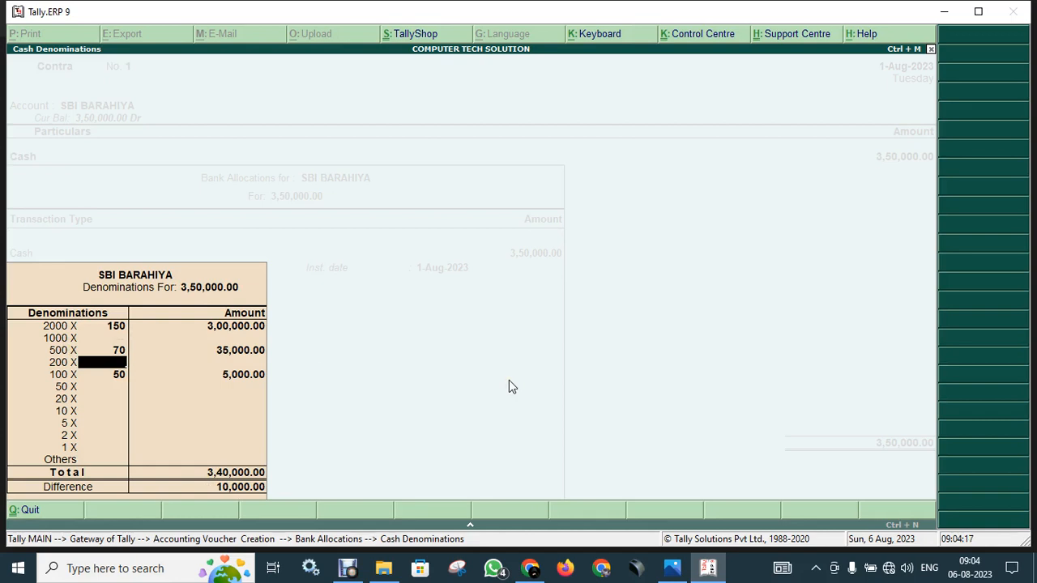
text(50)
key(Return)
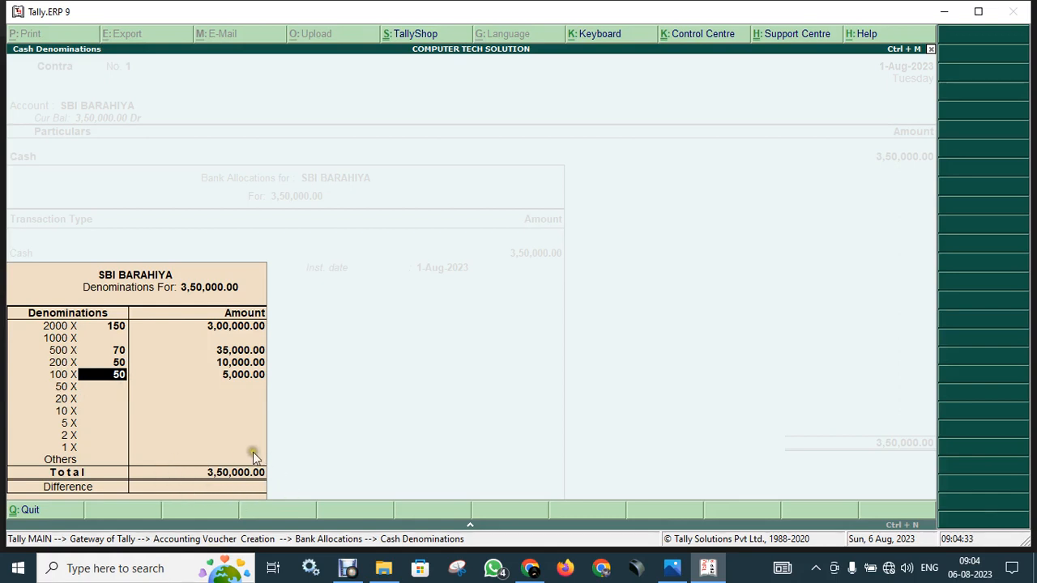
Accept the cash denominations and bank allocations to return to Contra voucher No. 1.
click(181, 376)
click(118, 331)
key(Return)
key(Return)
key(Return)
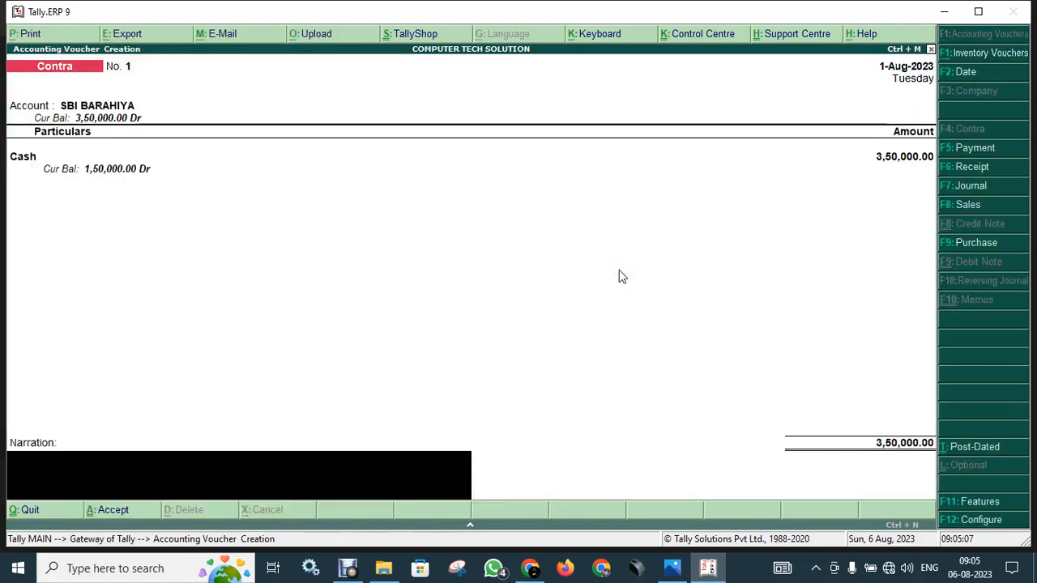
key(Return)
key(Return)
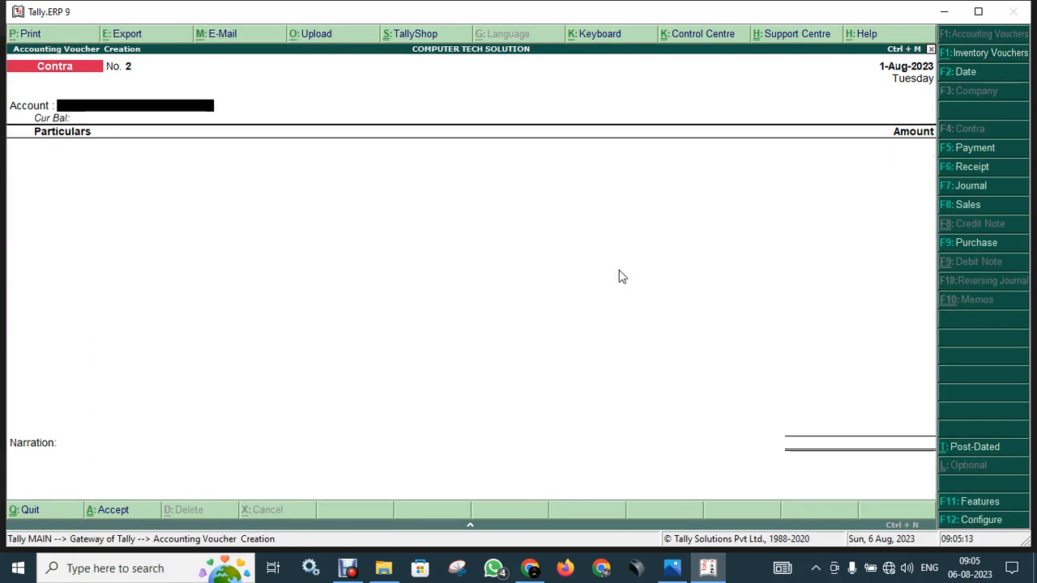
Open the Balance Sheet in detailed view and select the Bank Accounts line at 3,50,000.00.
key(Escape)
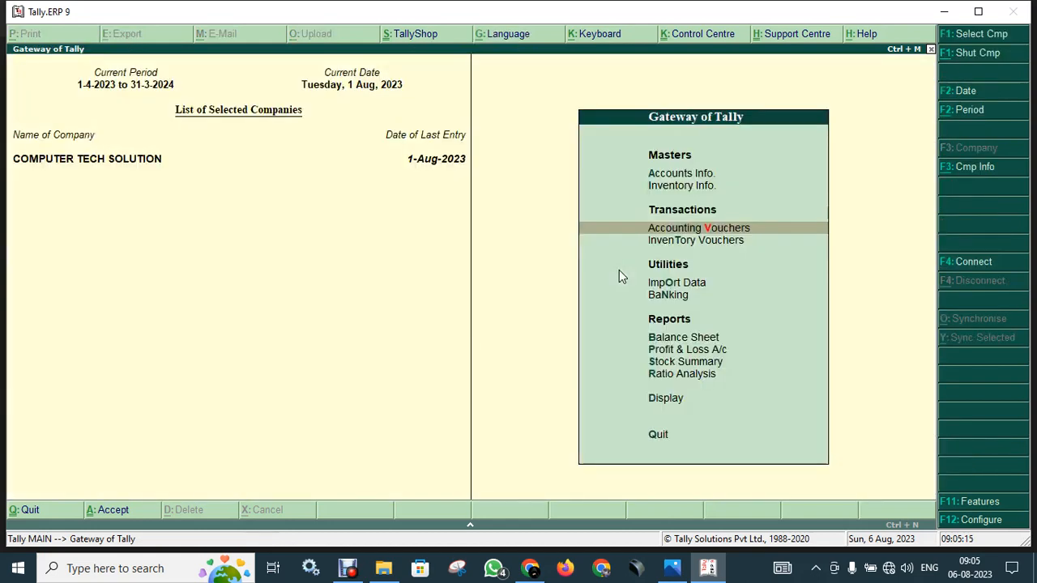
key(Down)
key(Down)
key(Down)
key(Down)
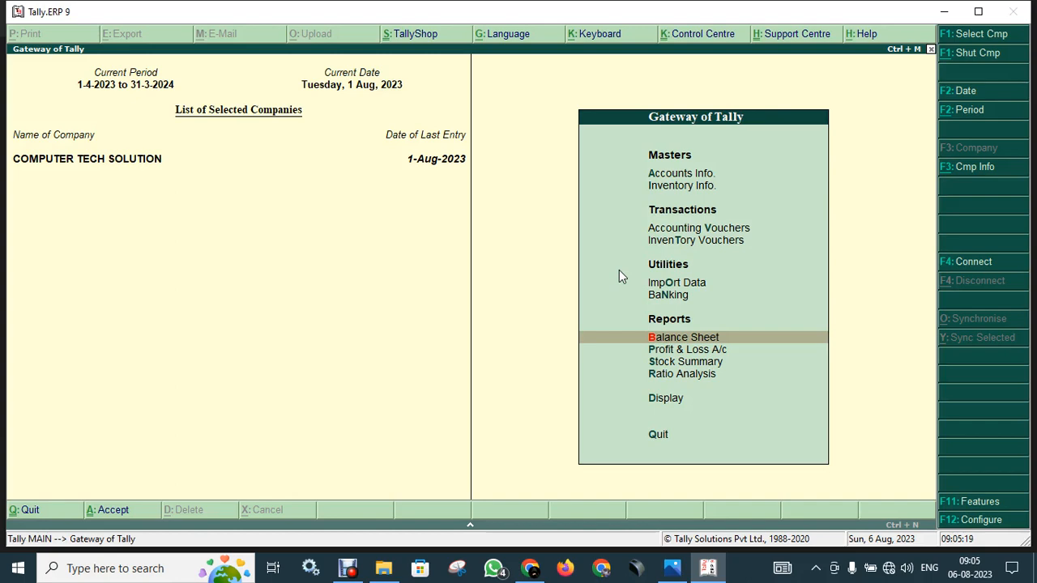
key(Return)
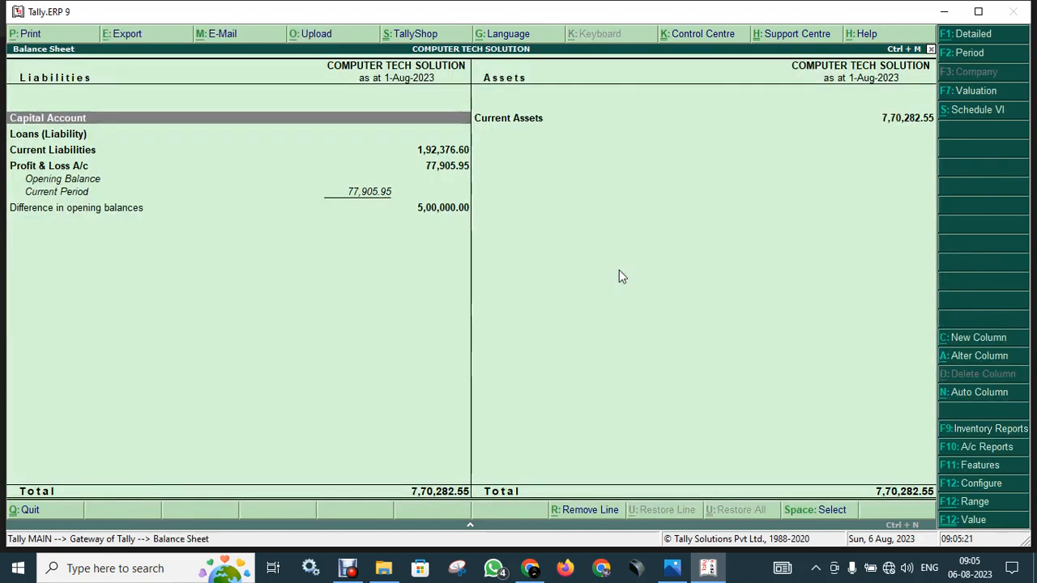
key(alt+F1)
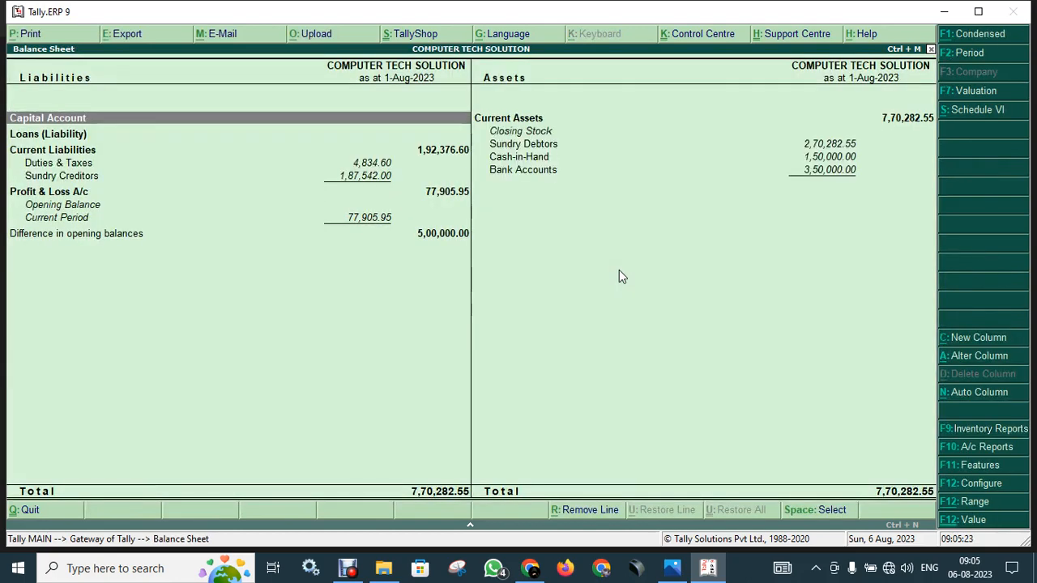
mouse_move(486, 165)
mouse_down()
mouse_move(844, 163)
mouse_move(889, 186)
mouse_move(649, 203)
mouse_move(501, 192)
mouse_move(482, 159)
mouse_up()
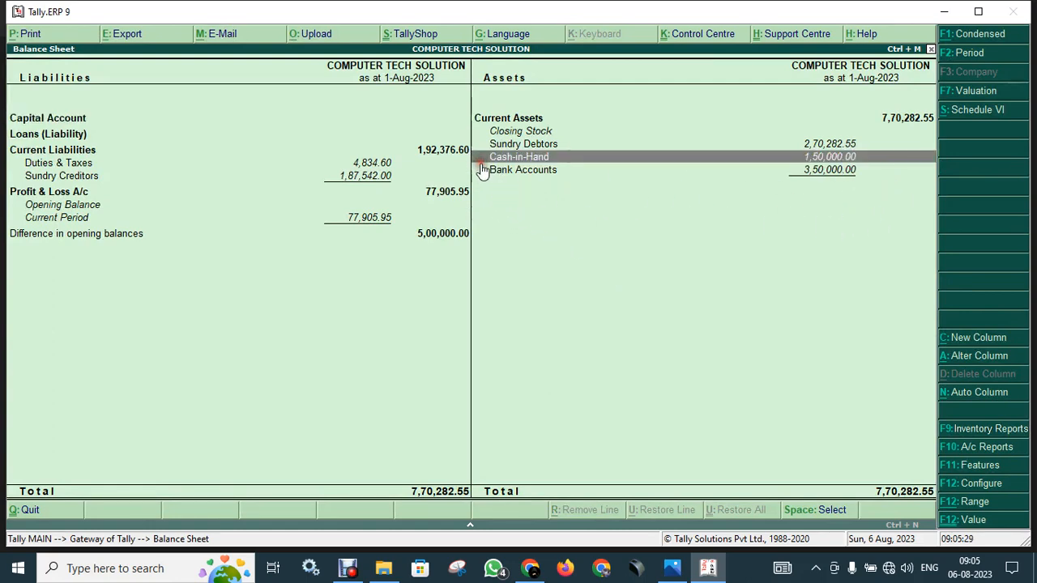
click(523, 169)
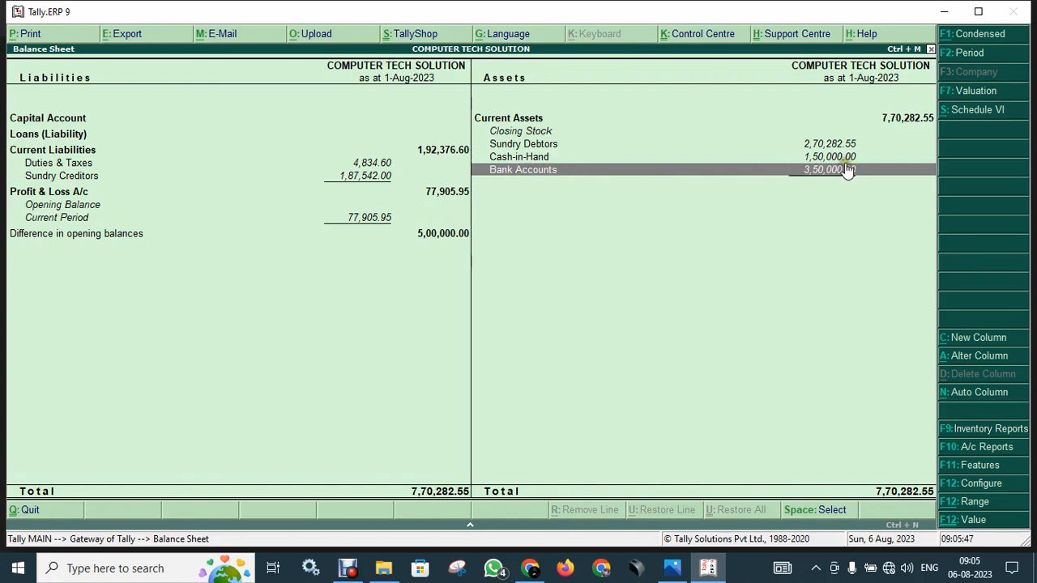
Leave the Balance Sheet and start a new Contra voucher No. 2.
key(Escape)
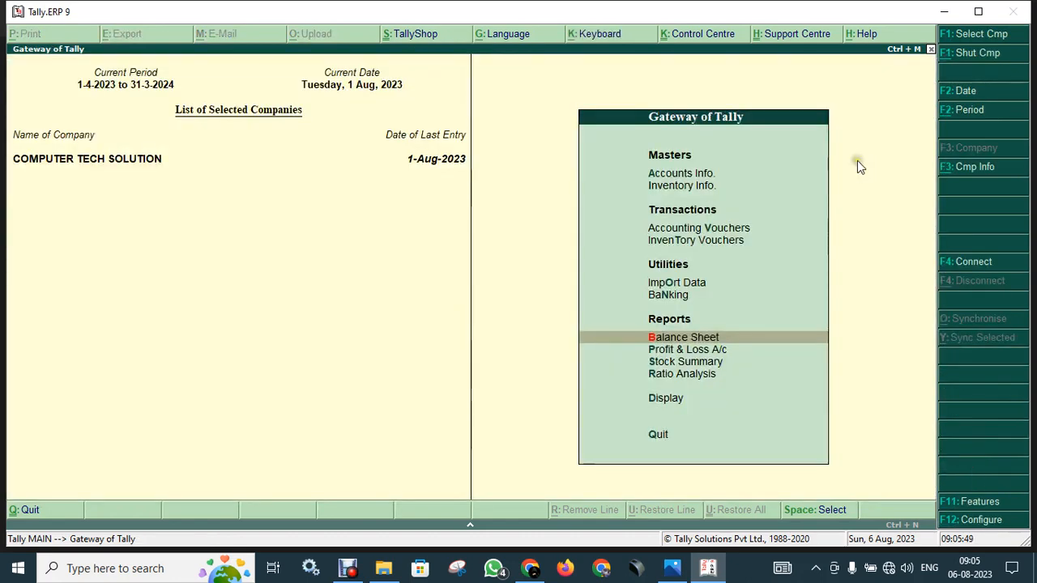
key(Up)
key(Up)
key(Up)
key(Up)
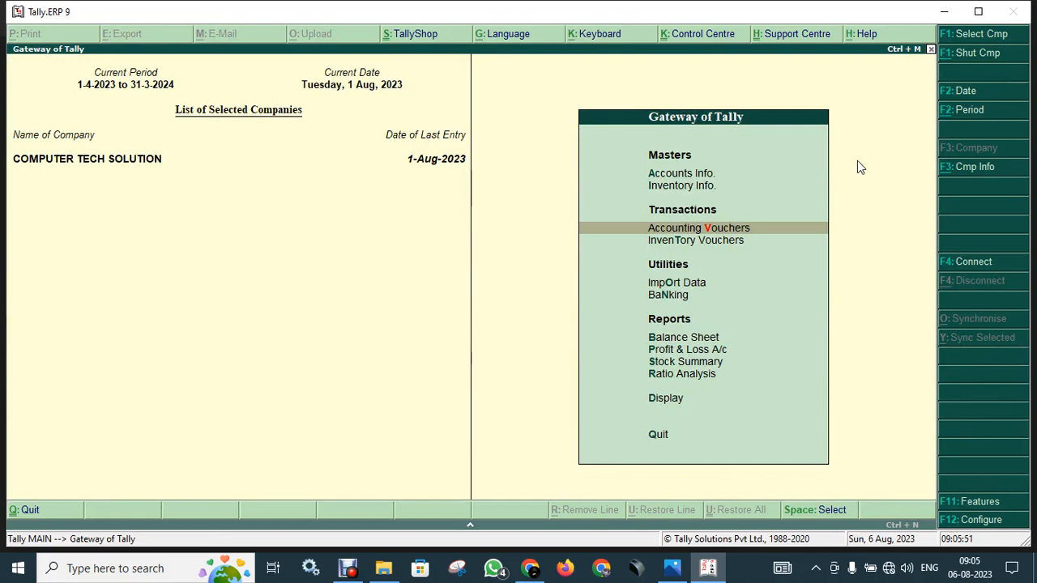
key(Return)
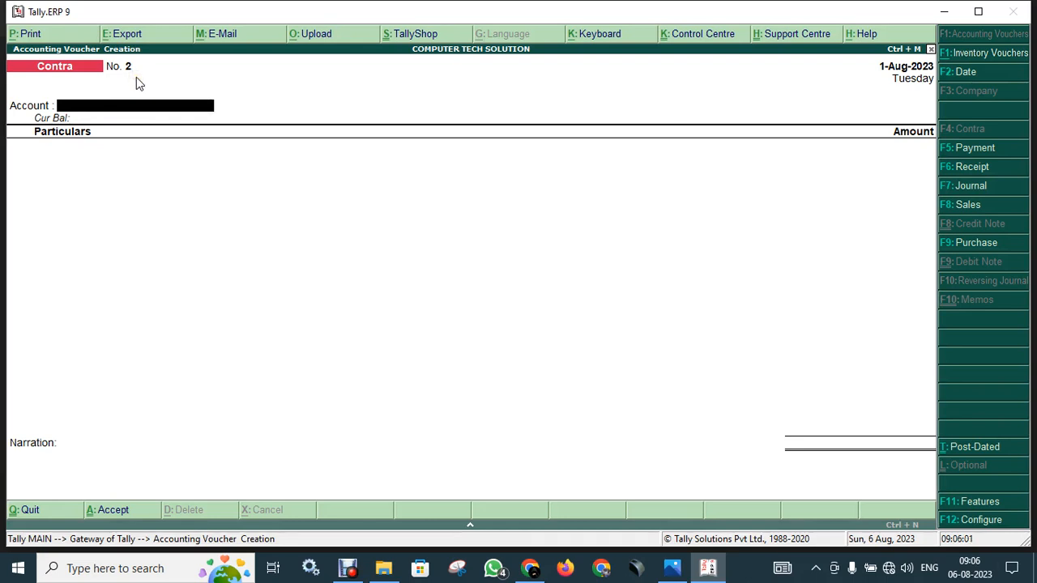
Choose Cash from the ledger list as the voucher's account, showing 1,50,000.00 Dr.
click(100, 117)
click(115, 112)
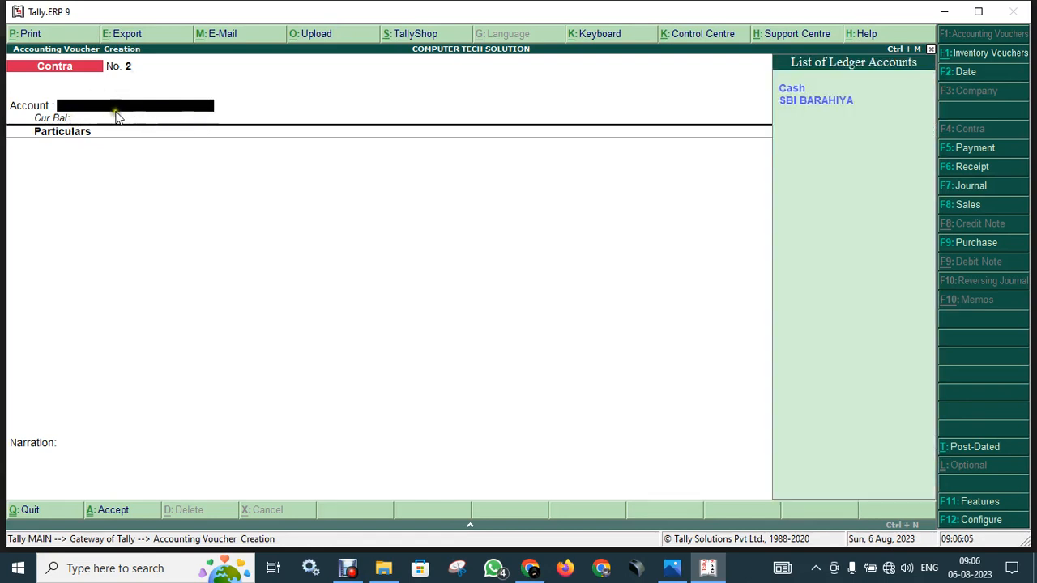
click(149, 128)
click(149, 128)
click(149, 128)
click(191, 157)
click(191, 157)
click(191, 157)
click(186, 156)
click(115, 173)
click(68, 190)
click(802, 91)
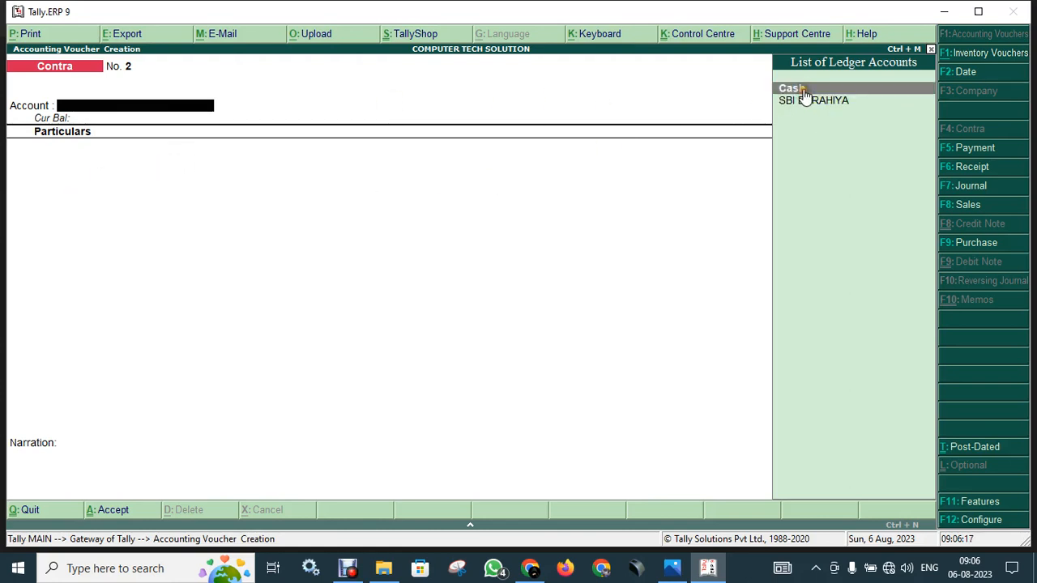
click(802, 92)
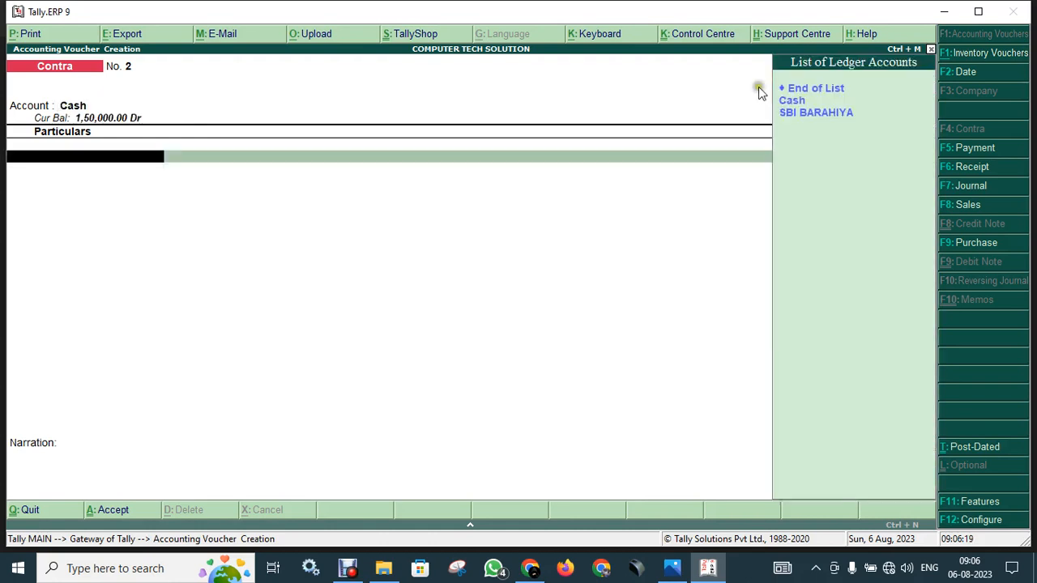
Enter SBI BARAHIYA with an amount of 50,000 on the first particulars line.
key(Down)
key(Down)
key(Down)
key(Return)
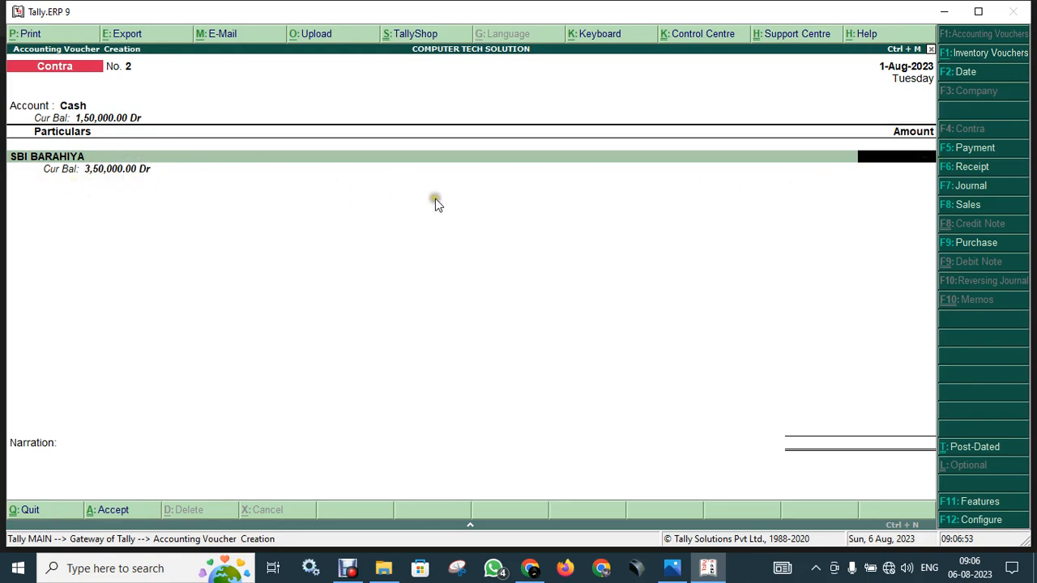
text(50000)
key(Return)
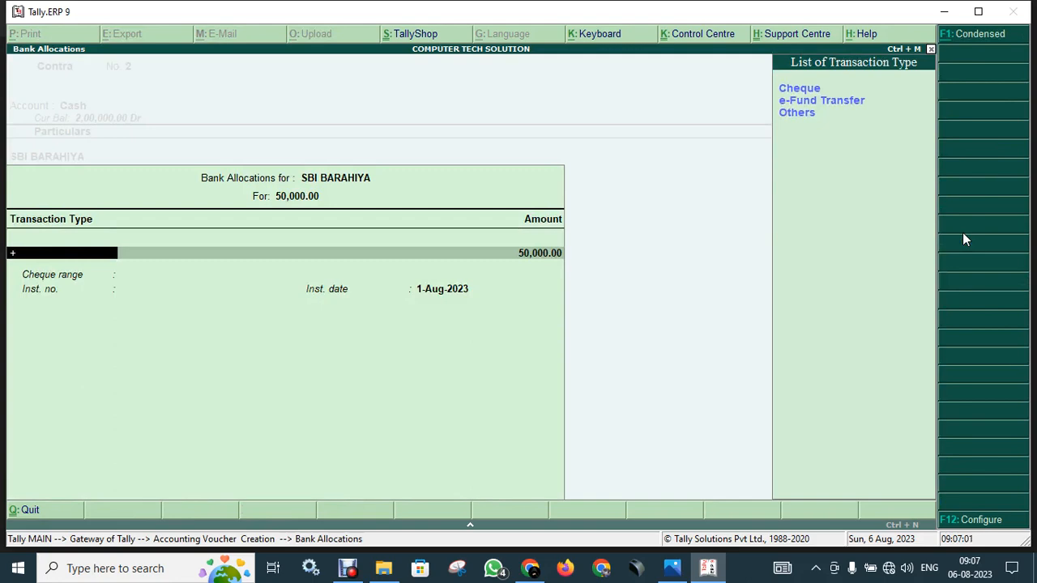
Set the SBI BARAHIYA bank allocation to transaction type Cheque for 50,000 and accept it.
key(Return)
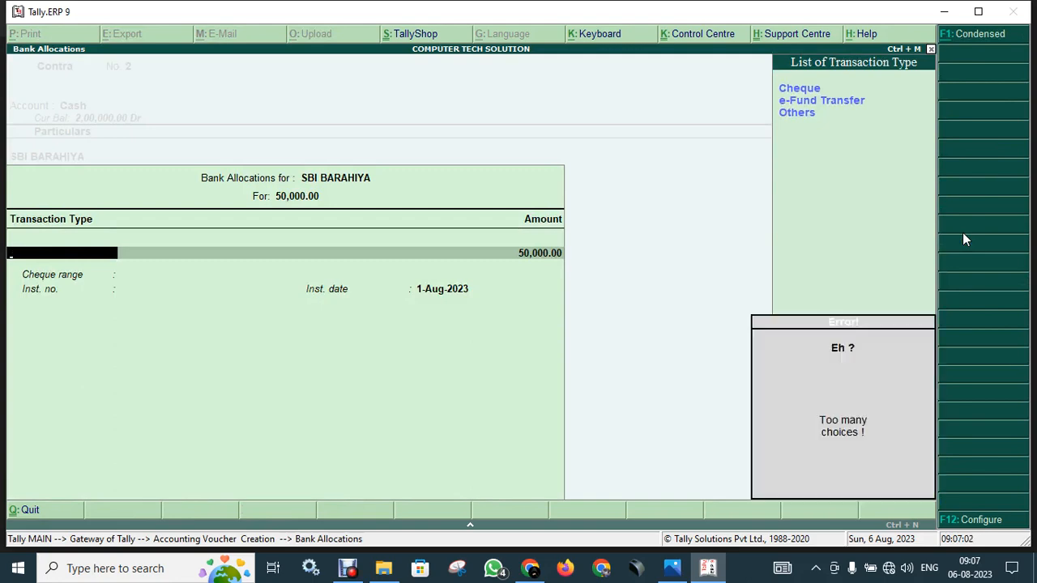
key(Escape)
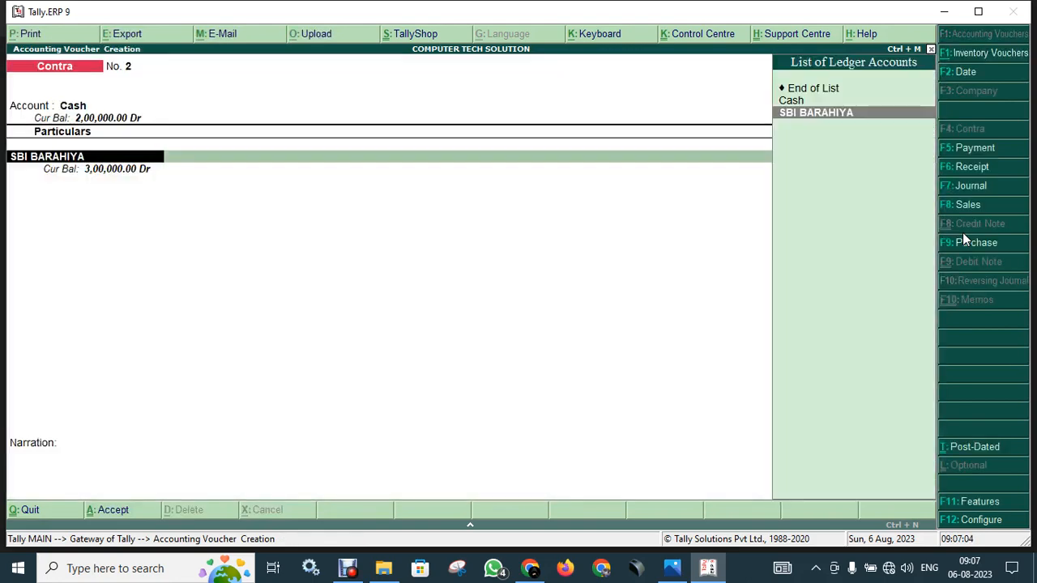
key(Return)
key(Return)
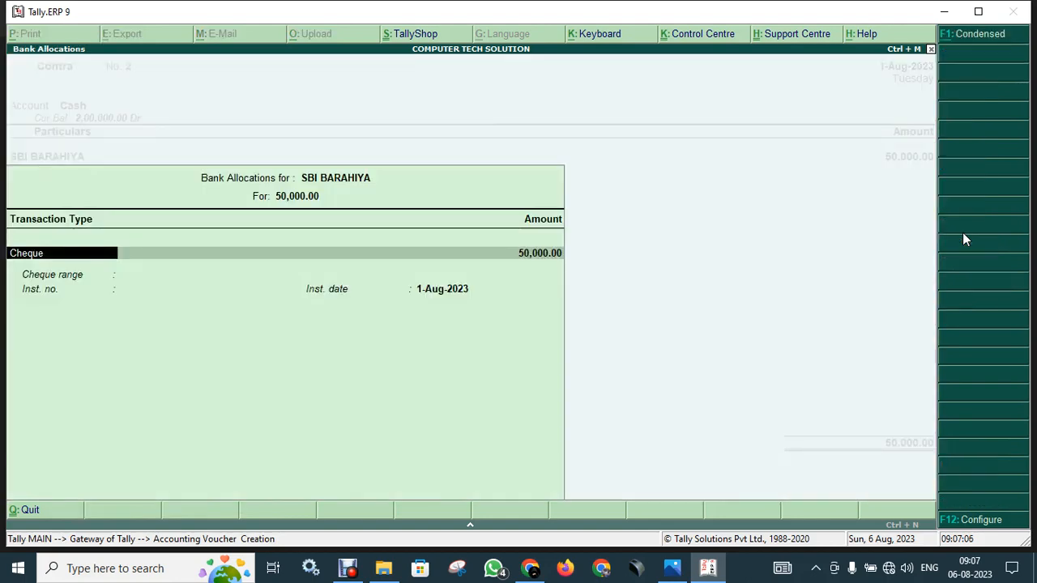
key(Return)
key(Return)
key(Return)
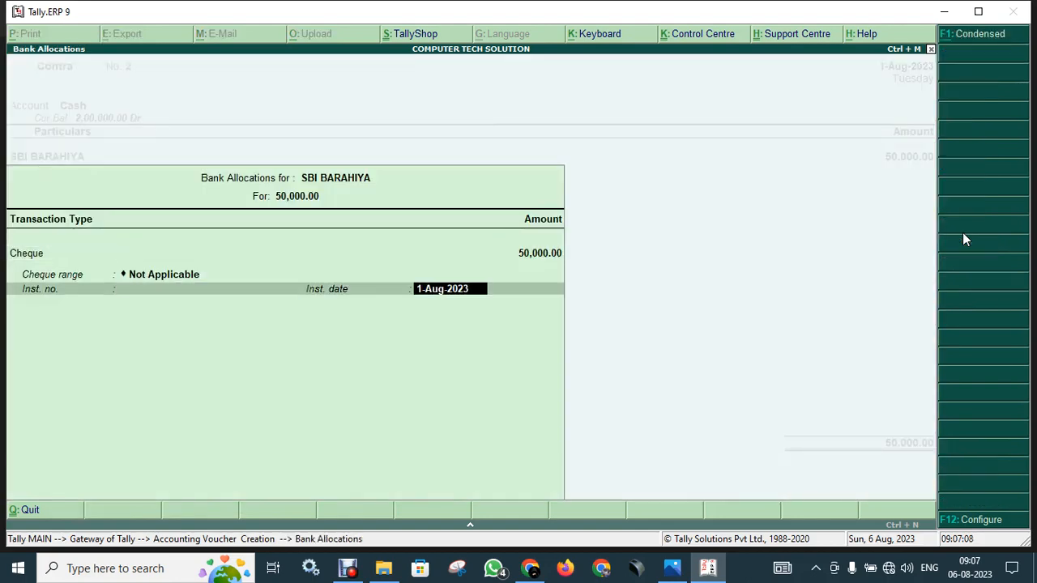
key(Return)
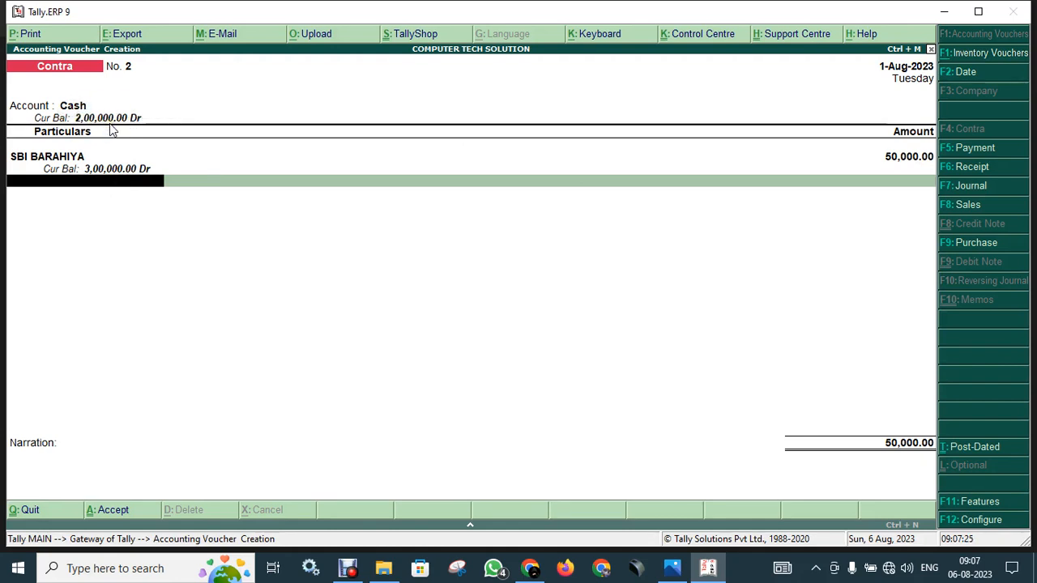
Save Contra voucher No. 2 and view the Balance Sheet: Cash-in-Hand 2,00,000, Bank Accounts 3,00,000.
key(Return)
key(Return)
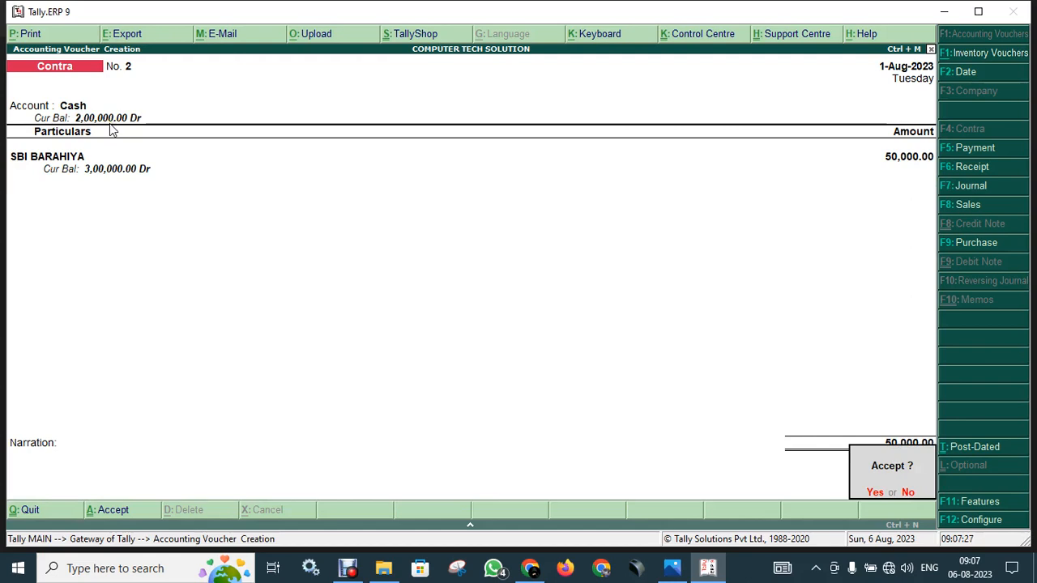
key(Return)
key(Escape)
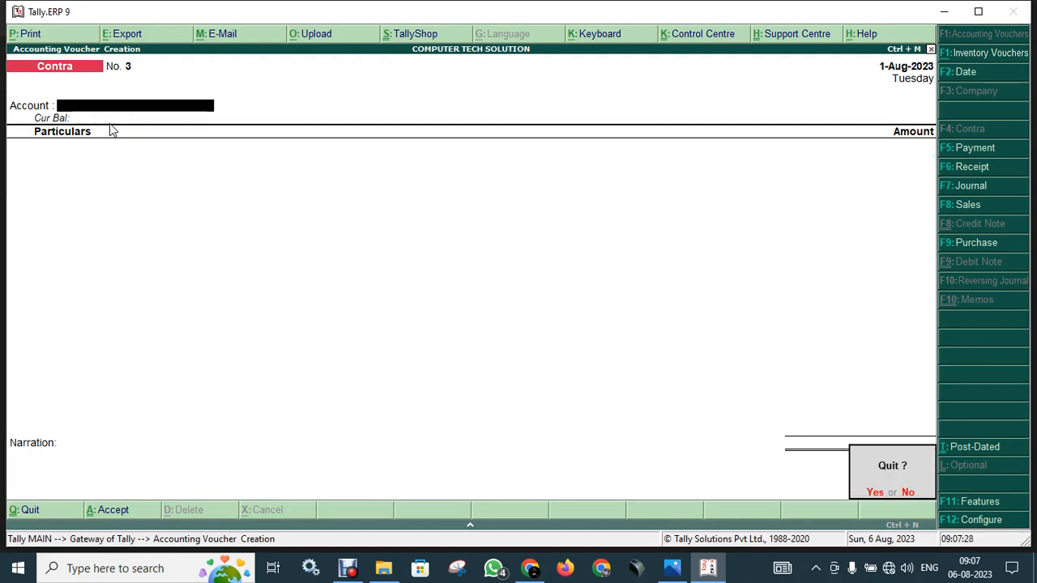
key(Return)
key(Down)
key(Down)
key(Down)
key(Down)
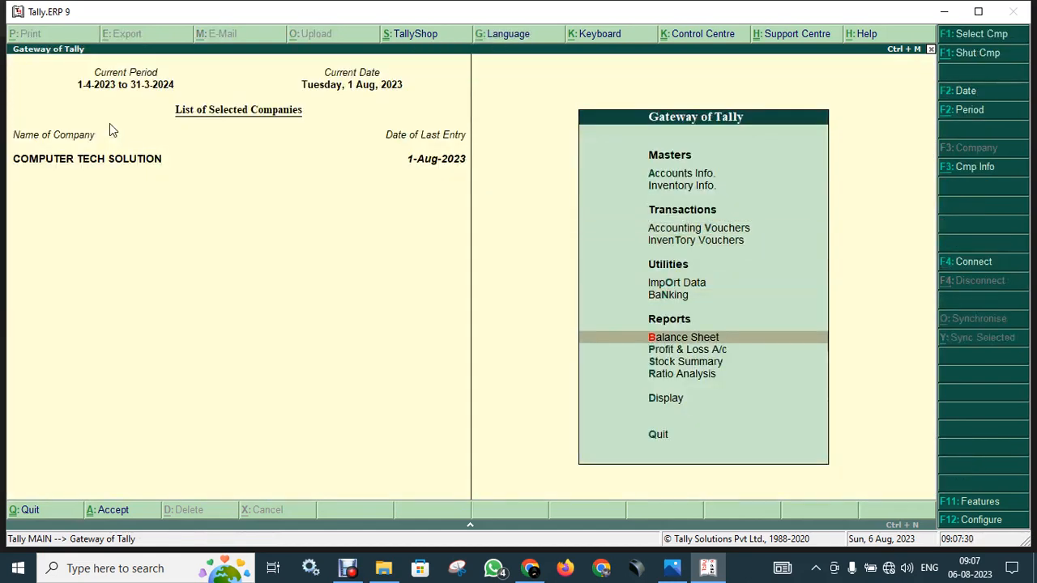
key(Return)
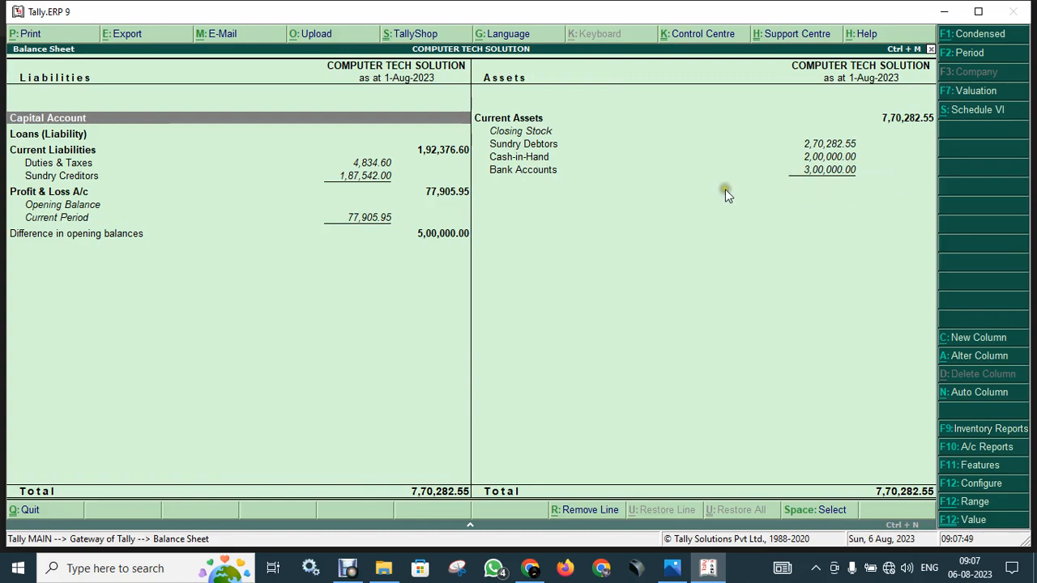
Close the Balance Sheet and display the Day Book for 1-Aug-2023.
key(Escape)
key(Escape)
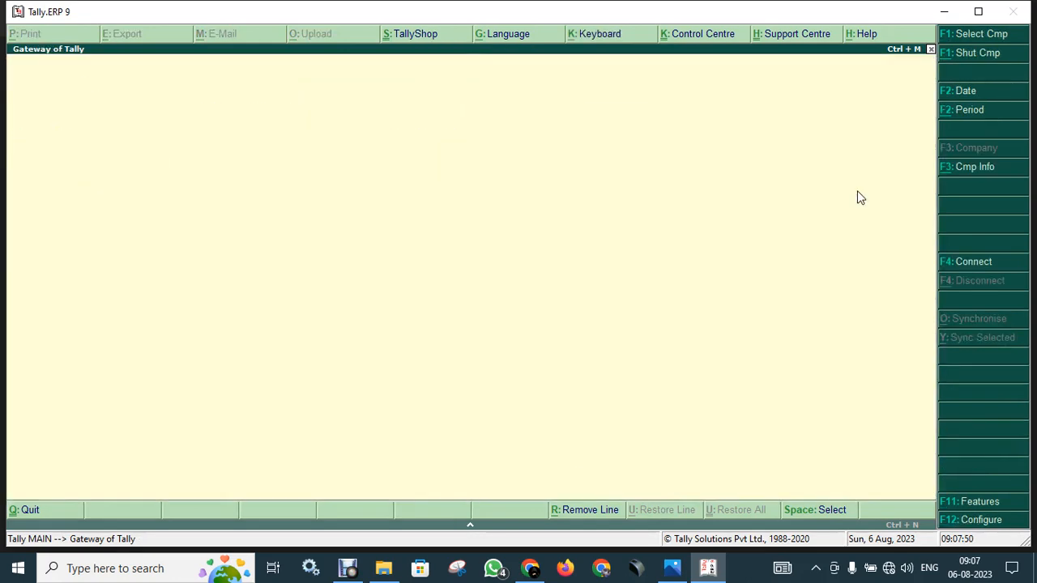
key(Escape)
key(d)
key(d)
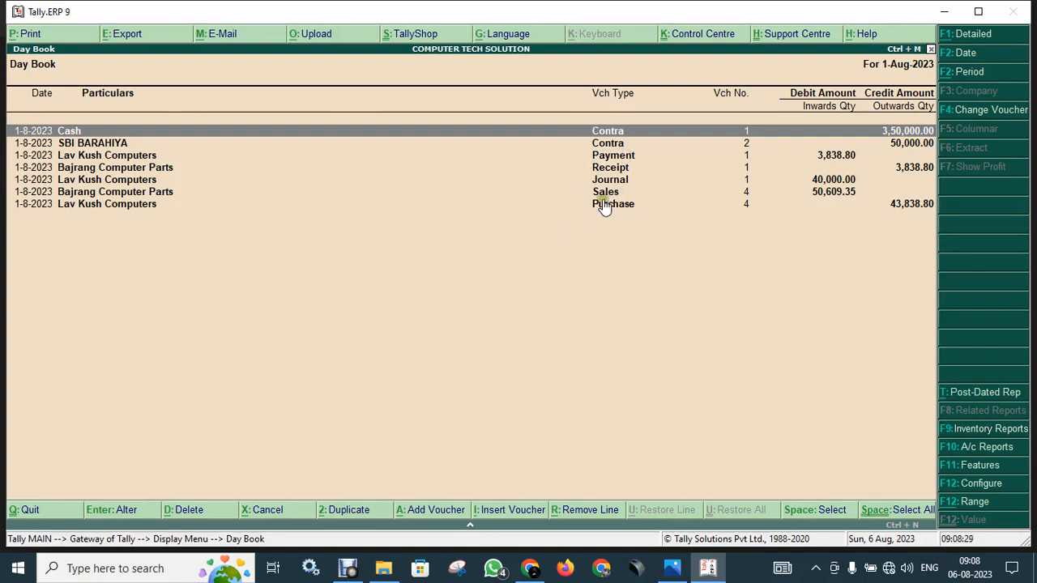
Export the SBI BARAHIYA Contra voucher as PDF, overwriting Accounting Voucher.pdf.
click(628, 145)
click(628, 145)
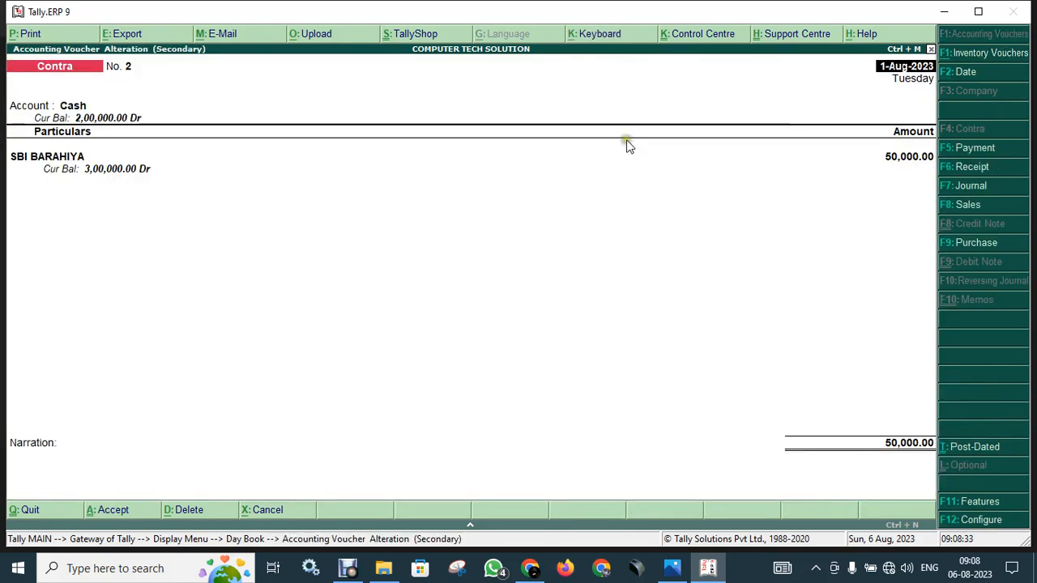
click(124, 37)
key(BackSpace)
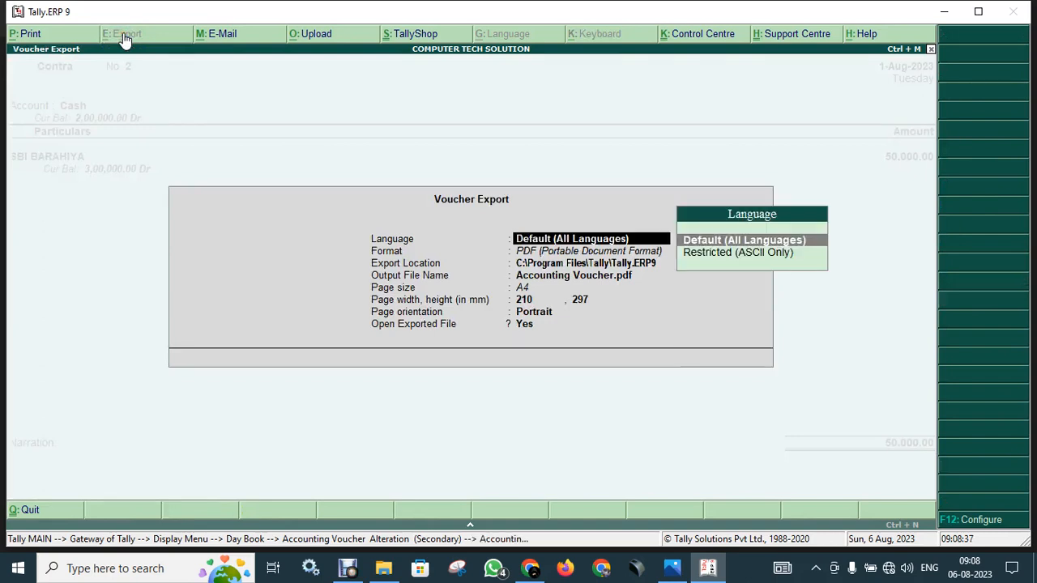
key(Return)
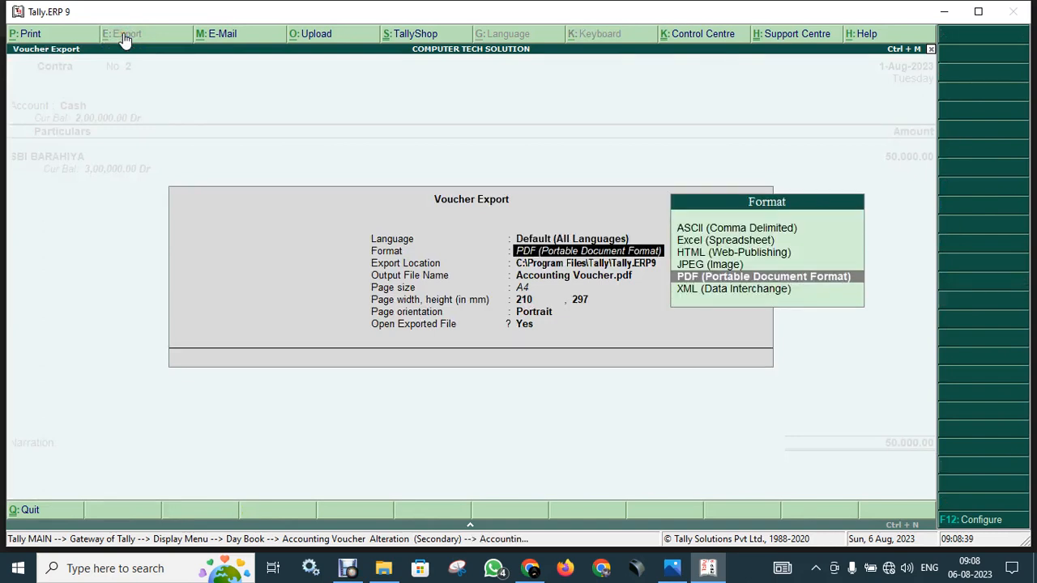
key(Return)
key(Return)
key(Return)
key(Return)
key(Return)
key(Return)
key(Return)
key(Return)
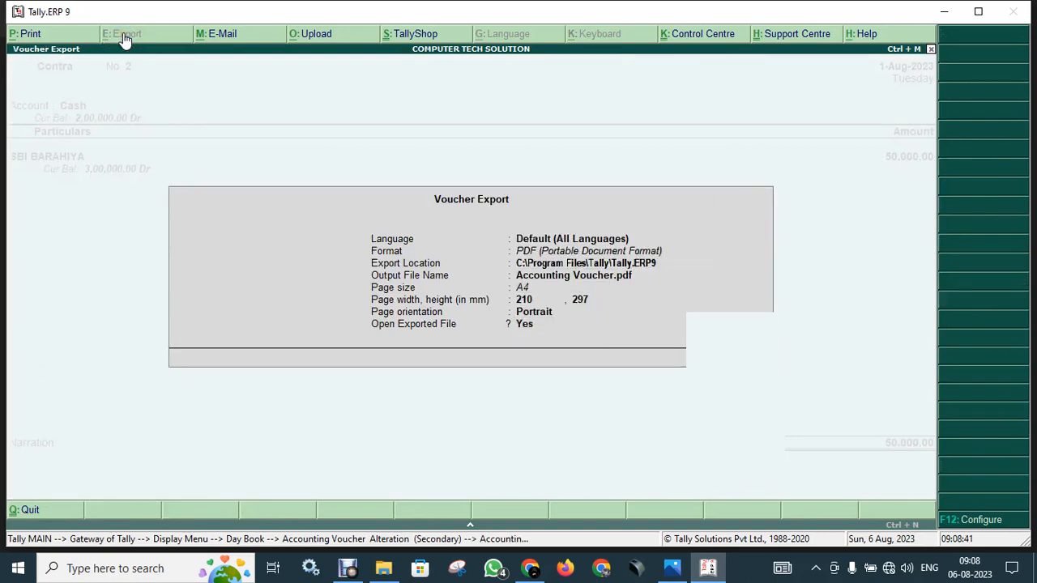
key(Return)
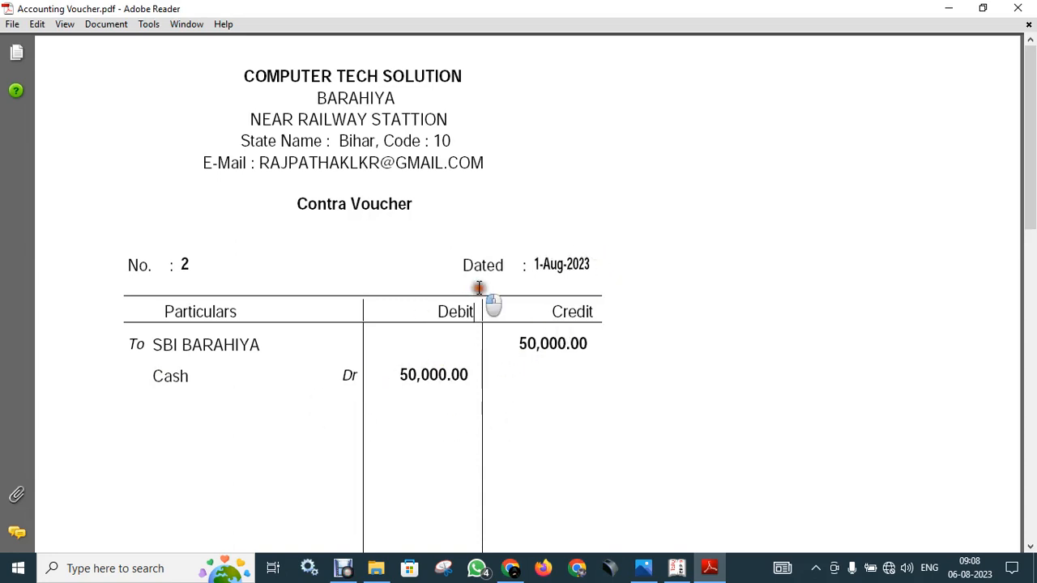
Review the exported voucher PDF in Adobe Reader down to its 50,000.00 totals.
drag(429, 304, 479, 313)
click(508, 313)
click(529, 312)
scroll(546, 364, down, 6)
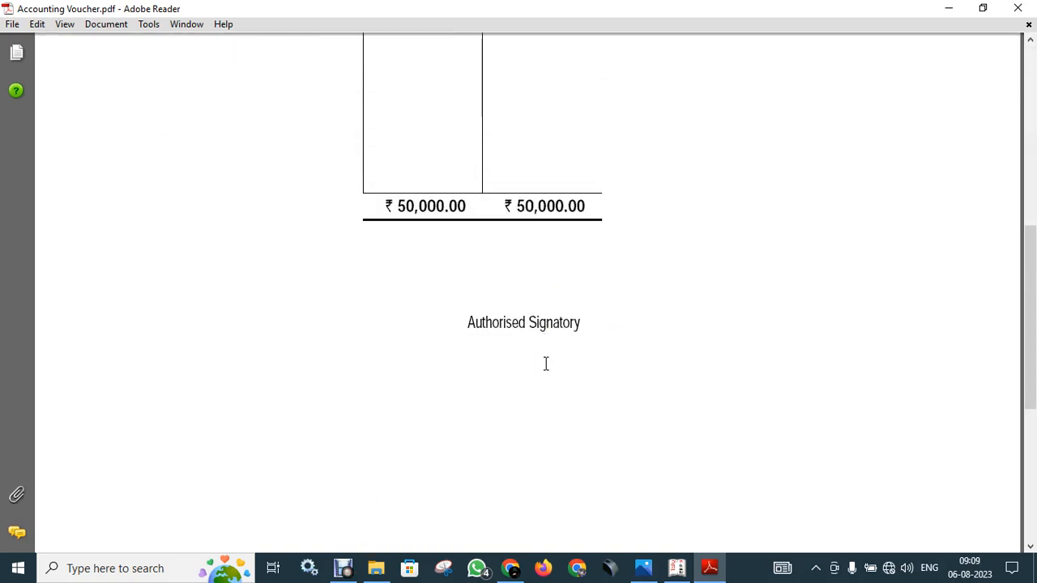
scroll(546, 364, up, 6)
Switch back to Tally and quit the voucher to the Day Book listing both Contra vouchers.
key(alt+Tab)
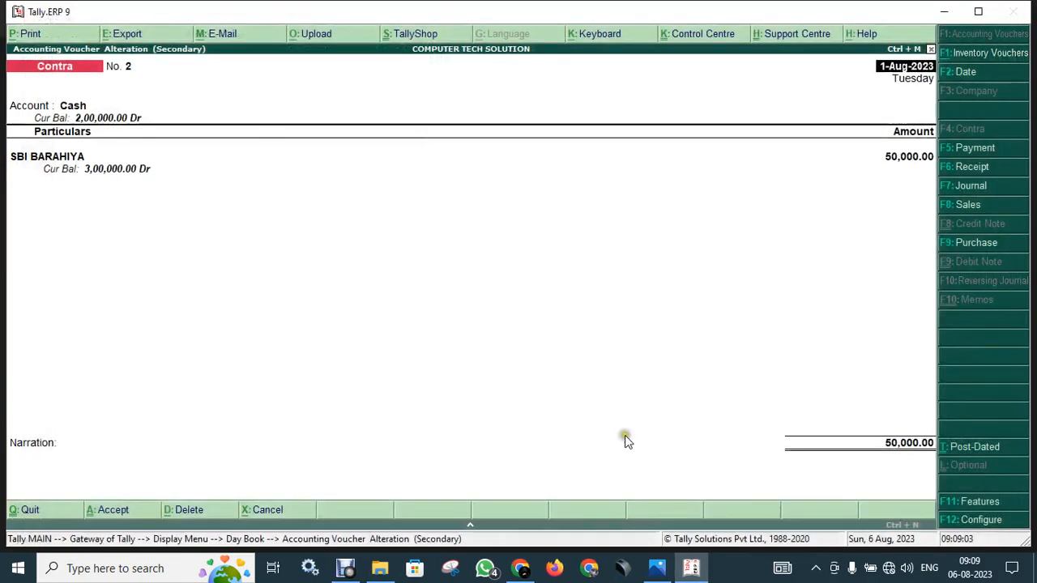
click(701, 572)
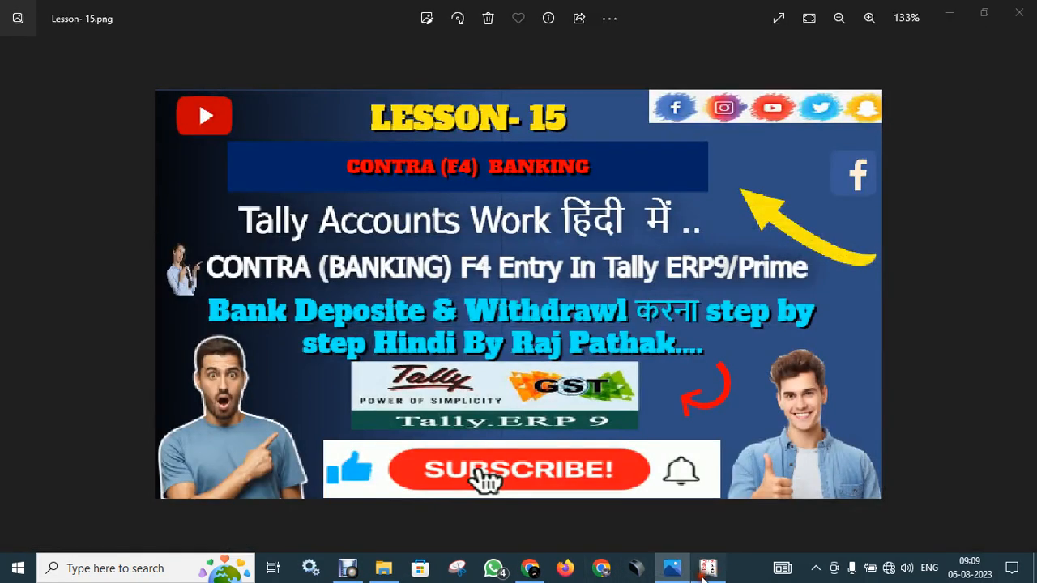
click(705, 570)
key(Escape)
key(Return)
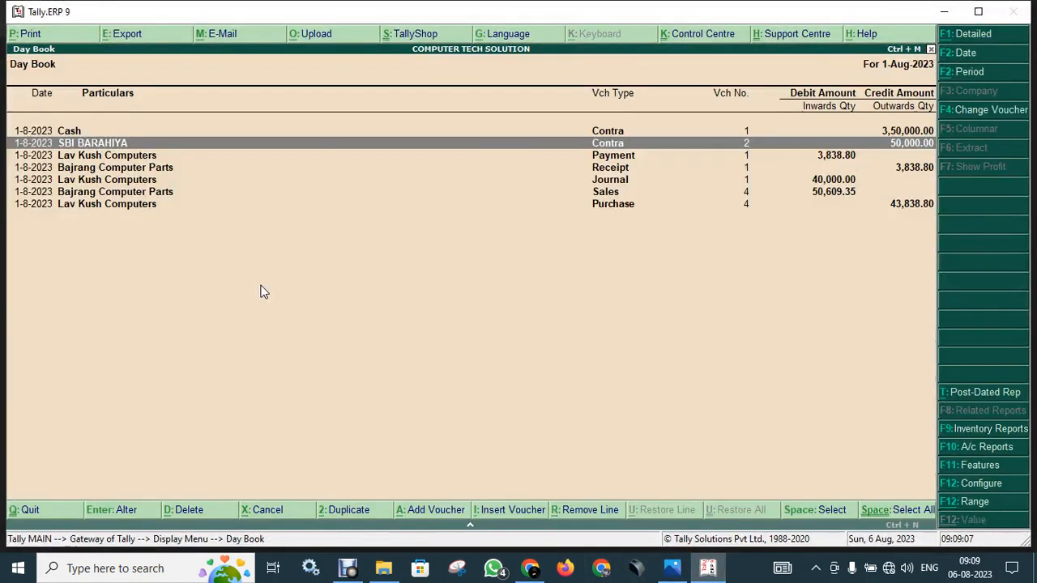